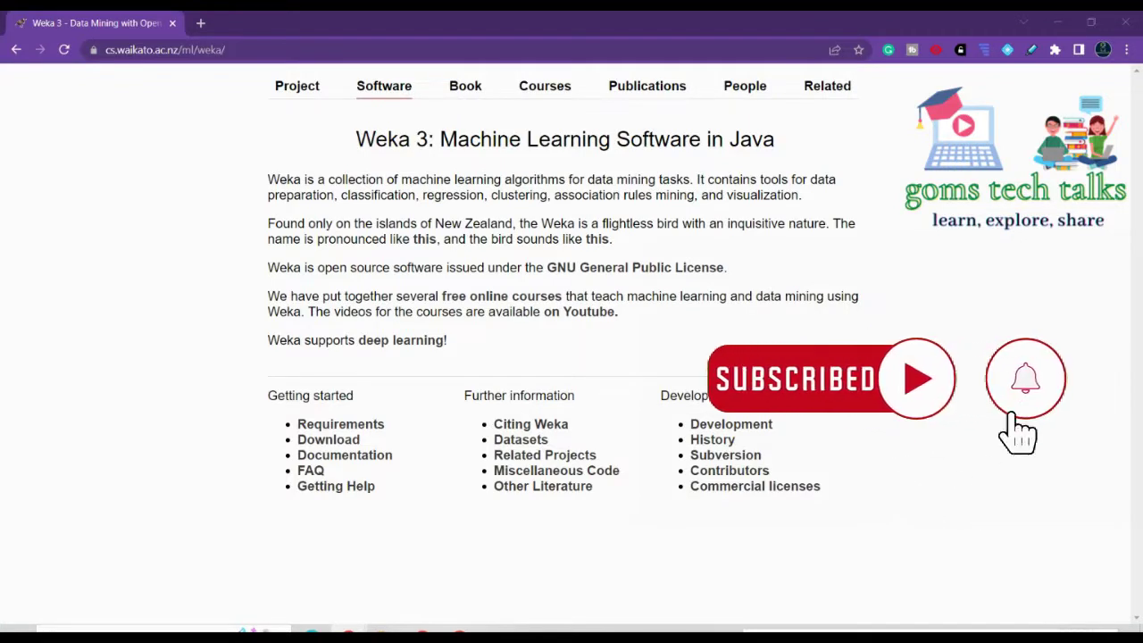
From the Weka 3 home page, follow the Getting started Download link to the download page.
click(236, 50)
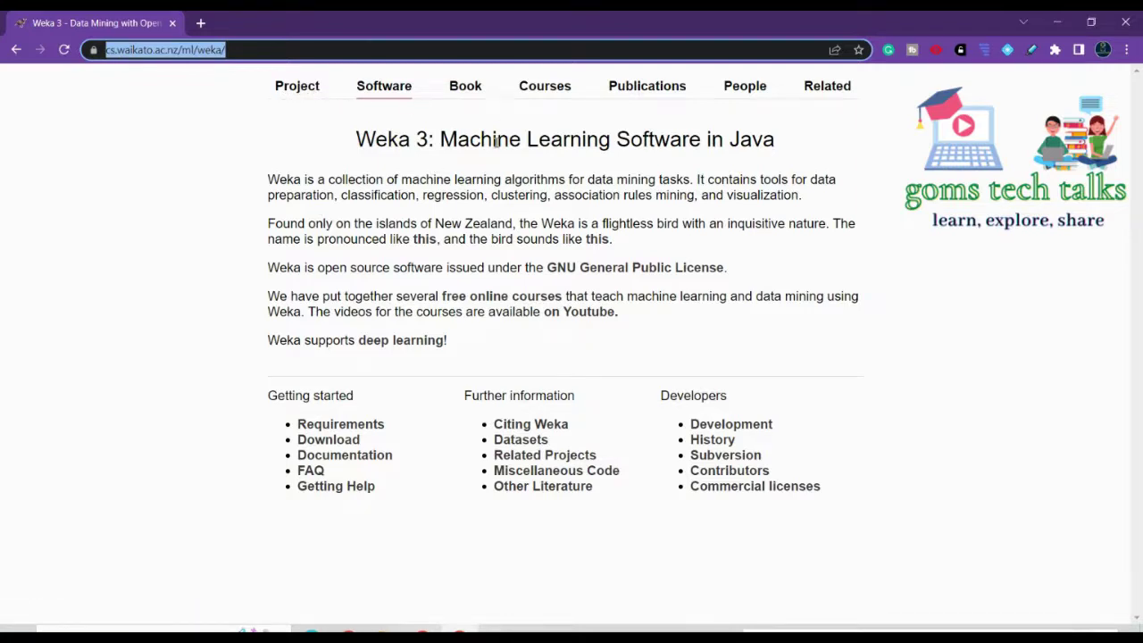
drag(442, 138, 786, 148)
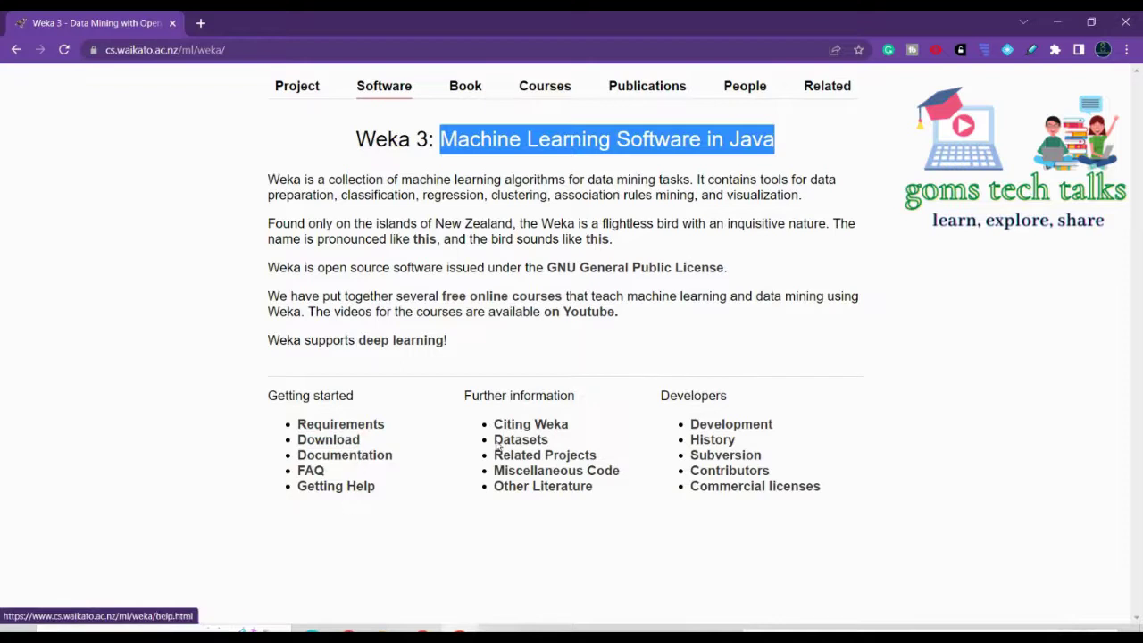
click(315, 447)
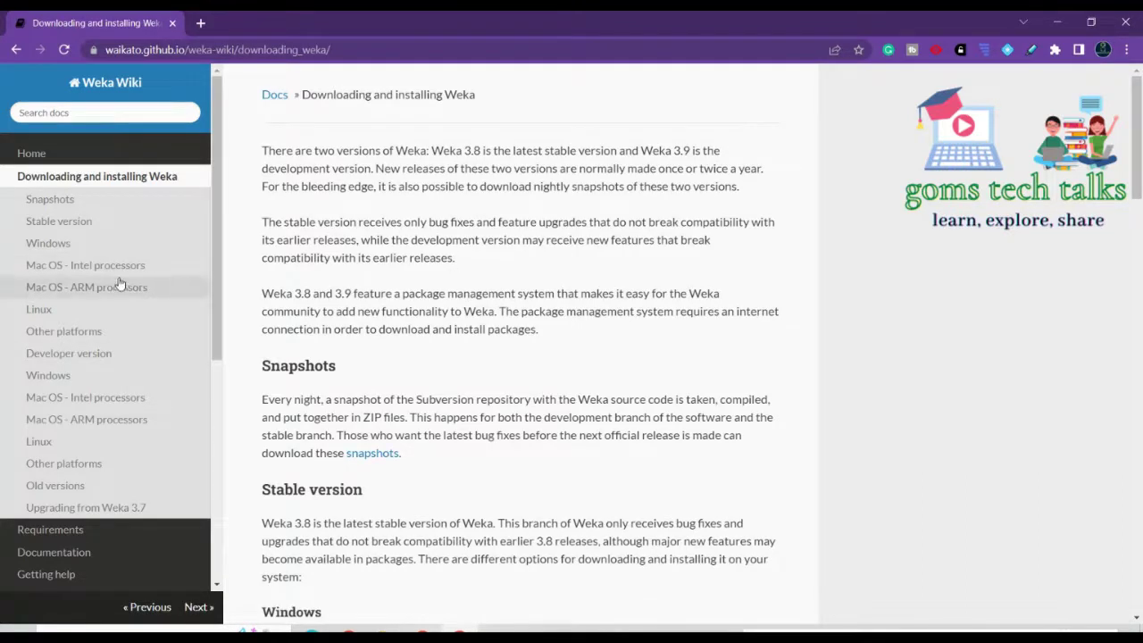
Go to the Windows section and start the 64-bit weka-3-8-6-azul-zulu-windows.exe download.
click(46, 243)
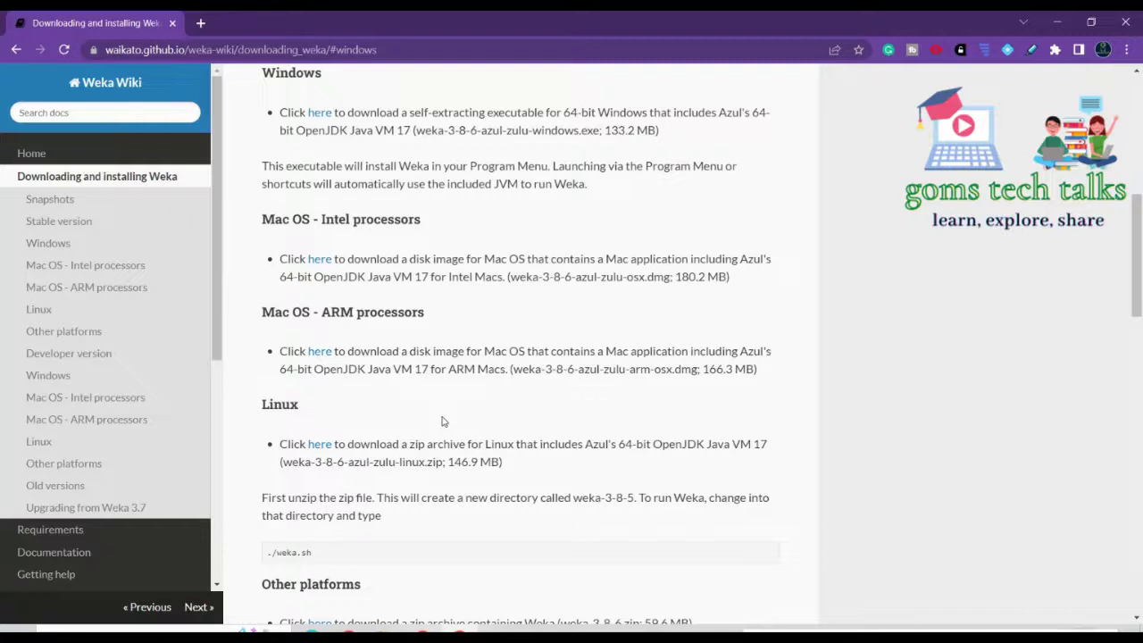
click(319, 118)
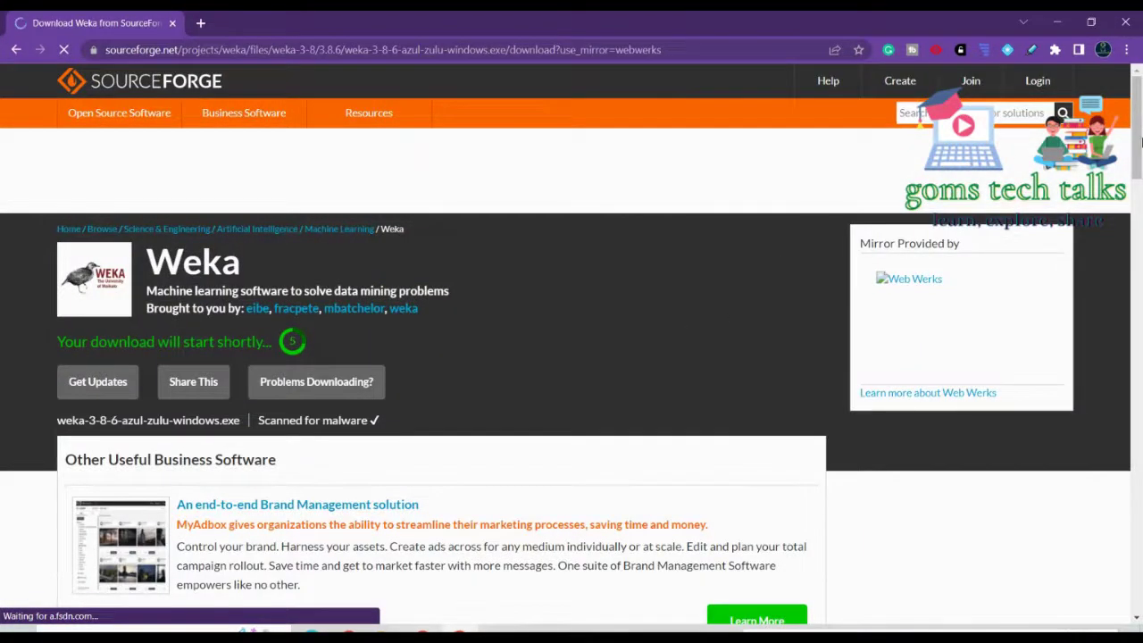
Start the 127.051 MB weka-3-8-6-azul-zulu-windows.exe download on SourceForge.
drag(1139, 143, 1140, 165)
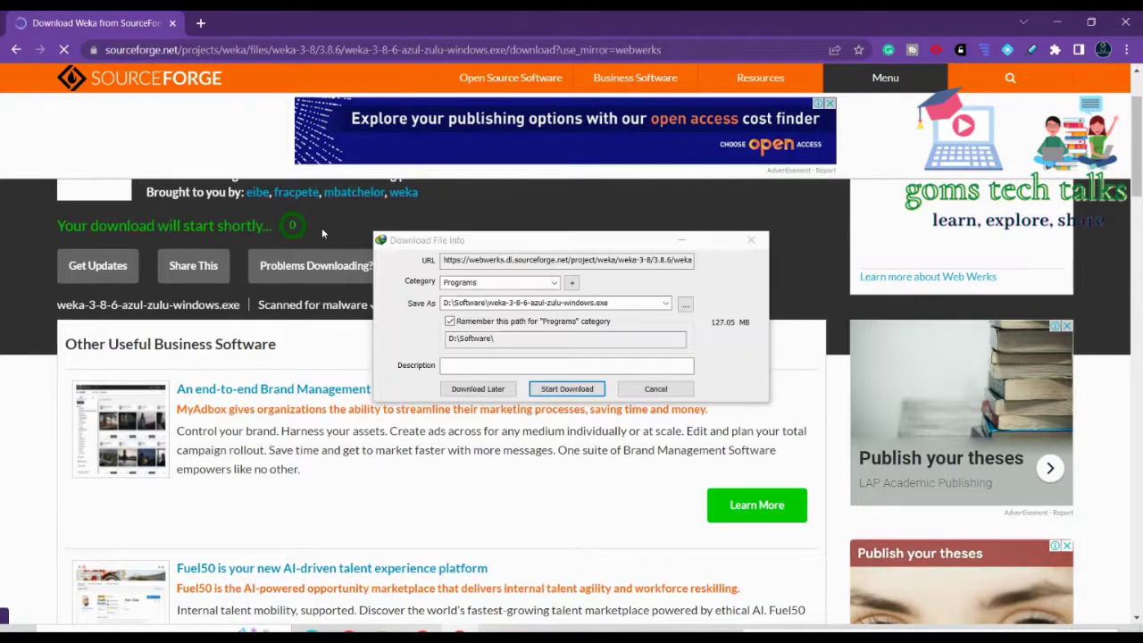
click(570, 389)
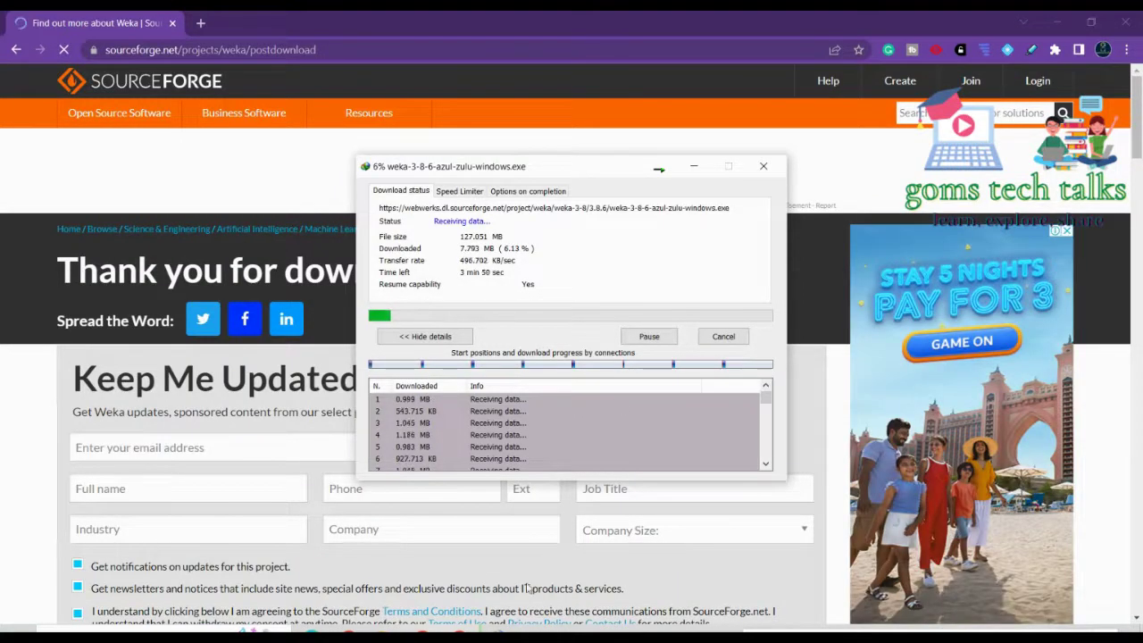
Switch to the Data Mining book page and download Chapter1.pptx from the Slides list.
click(693, 166)
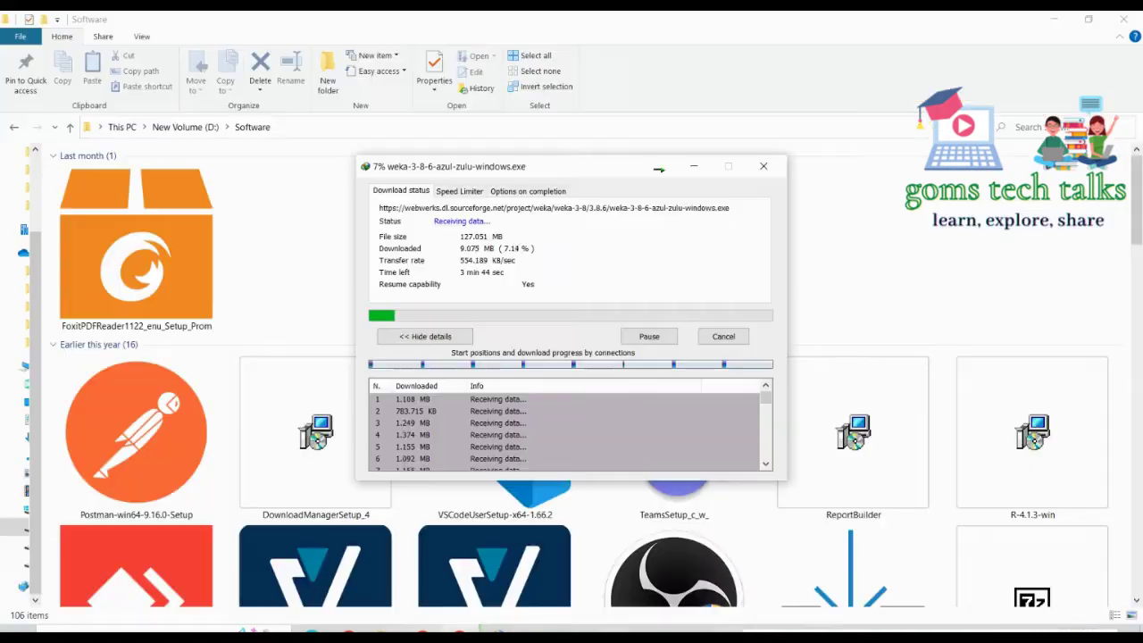
click(1056, 22)
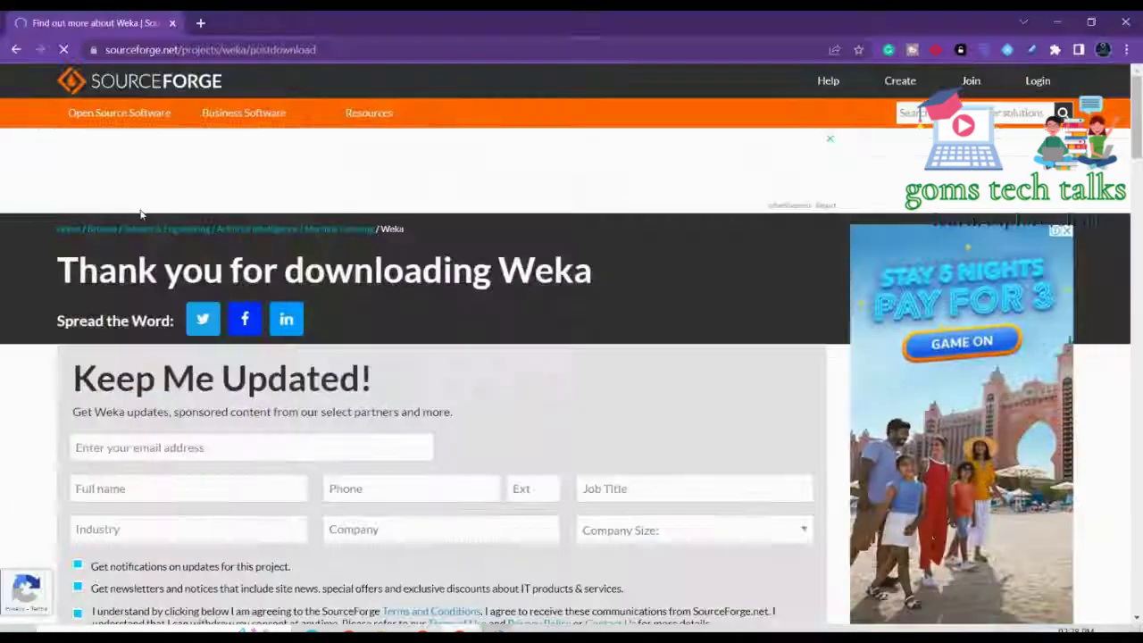
click(423, 572)
scroll(1026, 300, up, 1)
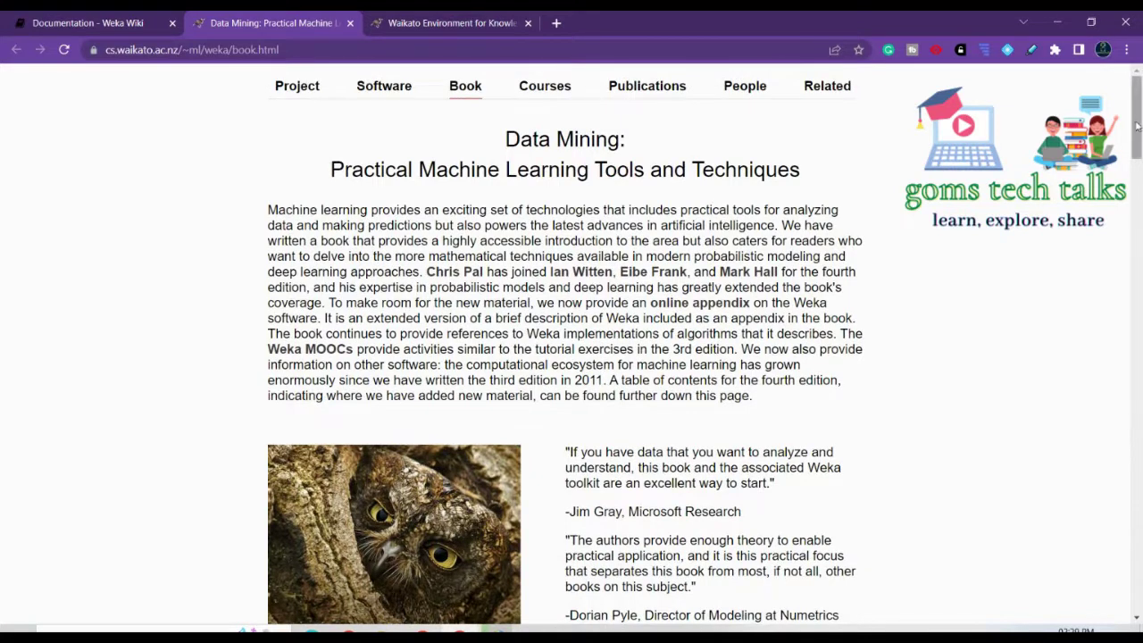
drag(1137, 126, 1139, 303)
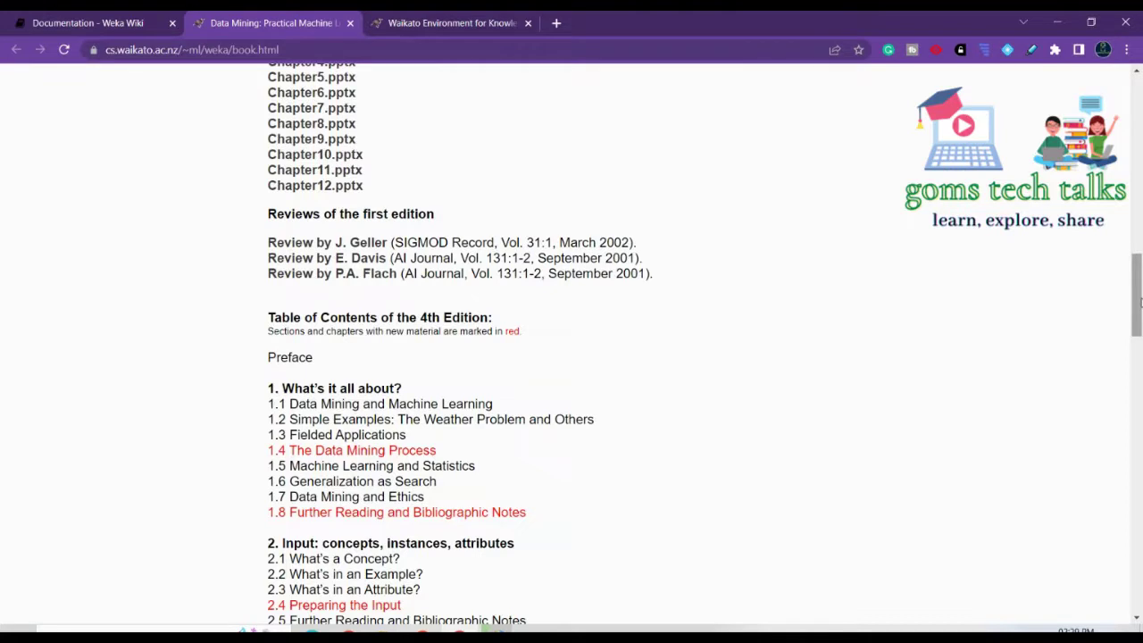
drag(1140, 303, 1139, 259)
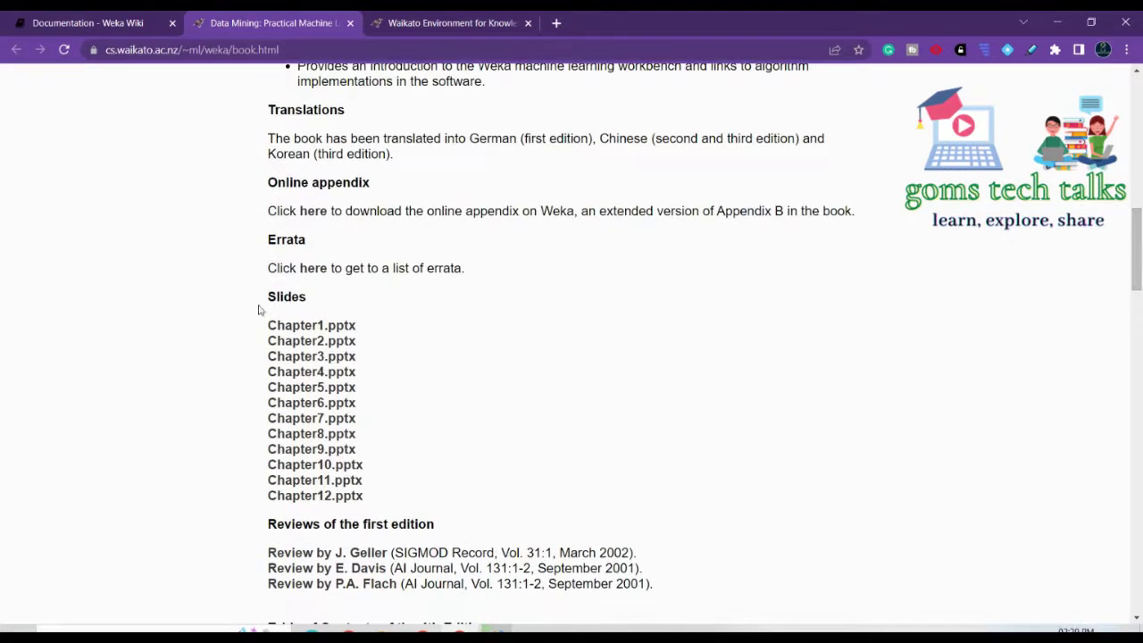
drag(258, 310, 421, 482)
click(422, 483)
click(342, 328)
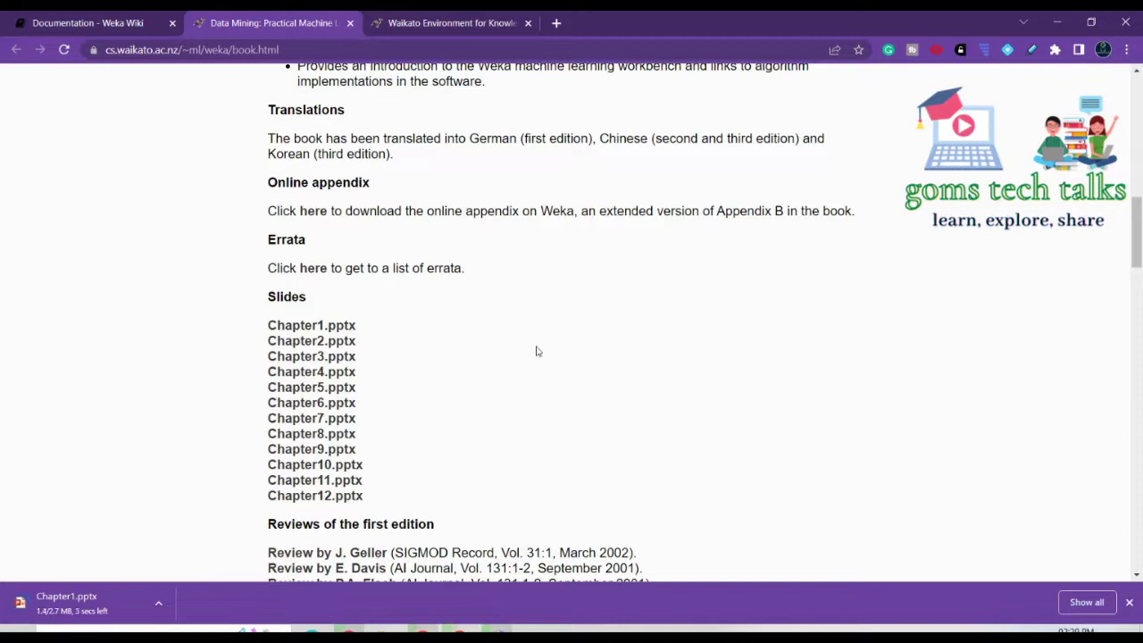
Open the downloaded Chapter1.pptx in PowerPoint.
scroll(535, 351, down, 8)
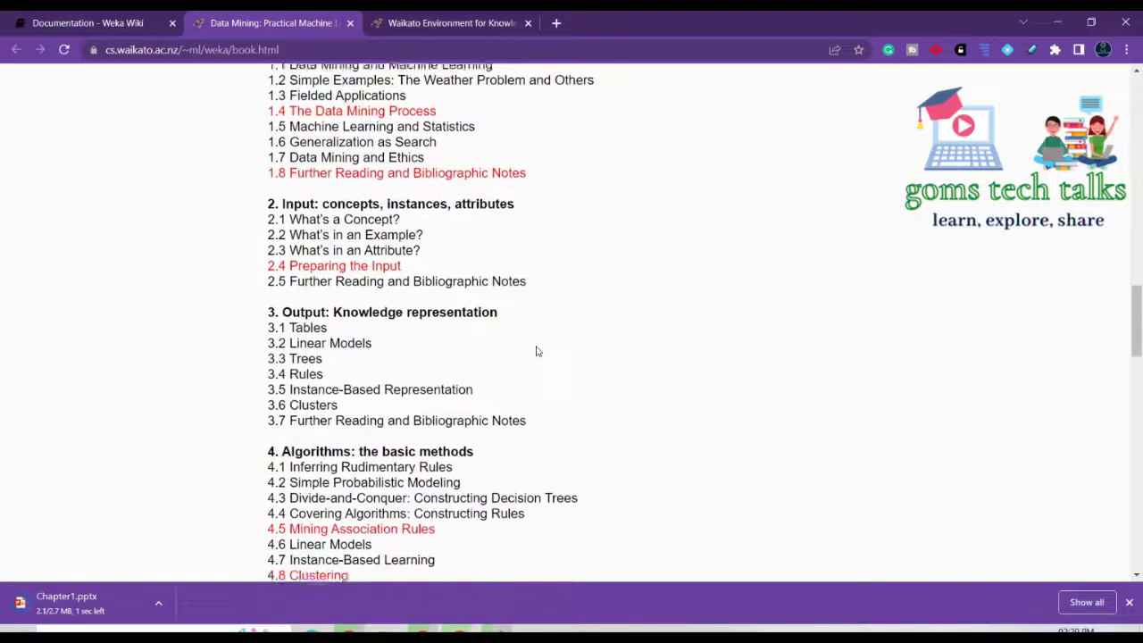
scroll(536, 350, up, 2)
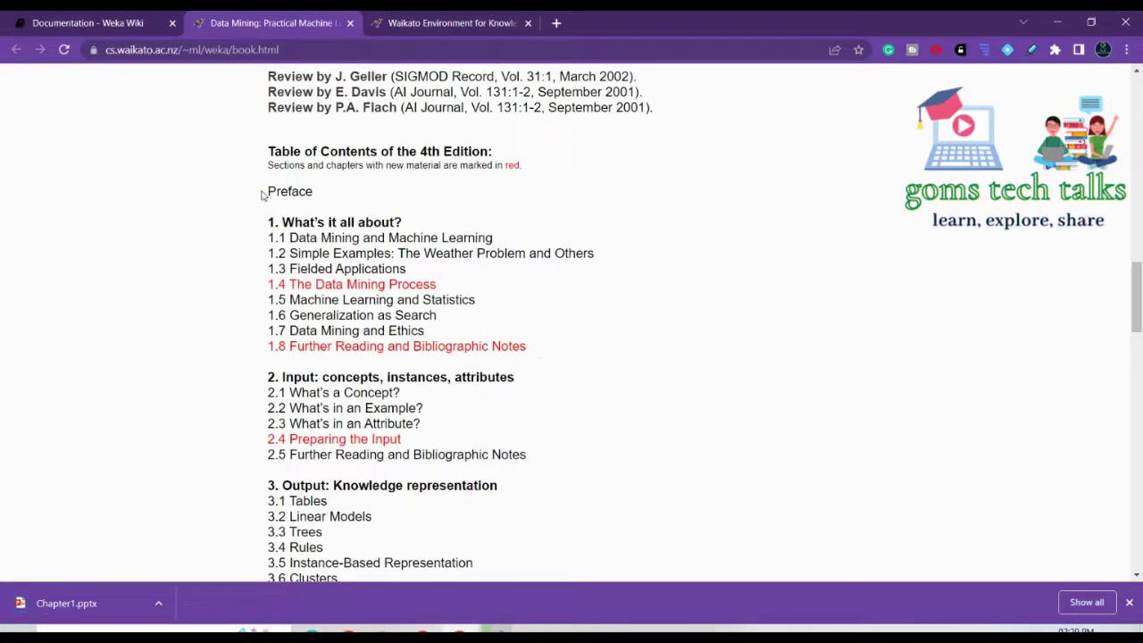
drag(265, 195, 500, 577)
click(461, 506)
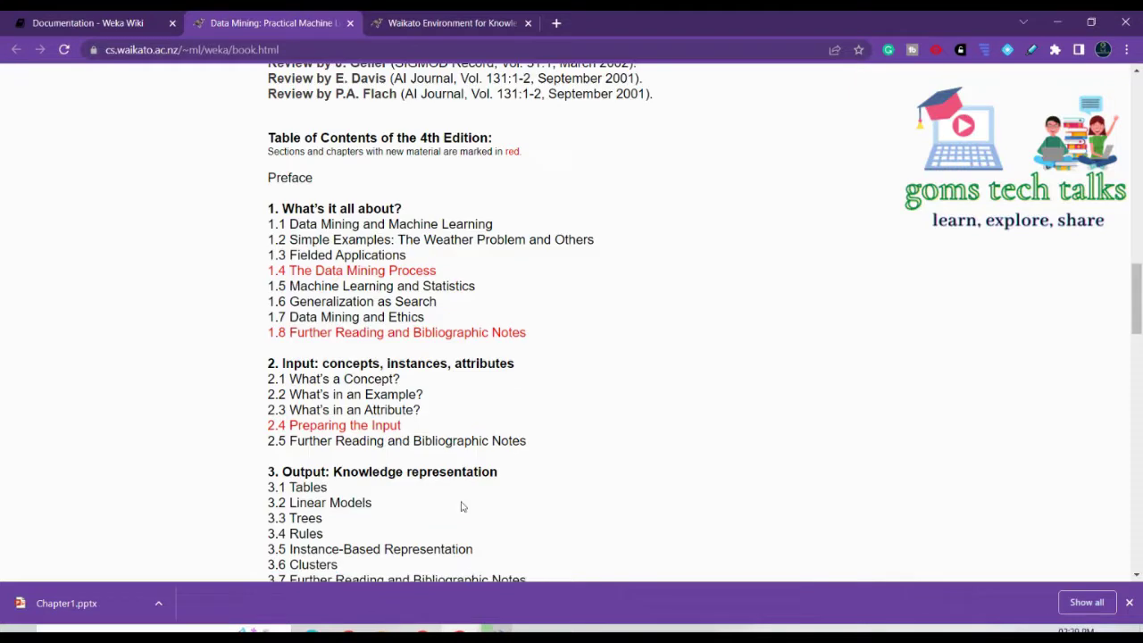
scroll(460, 506, up, 10)
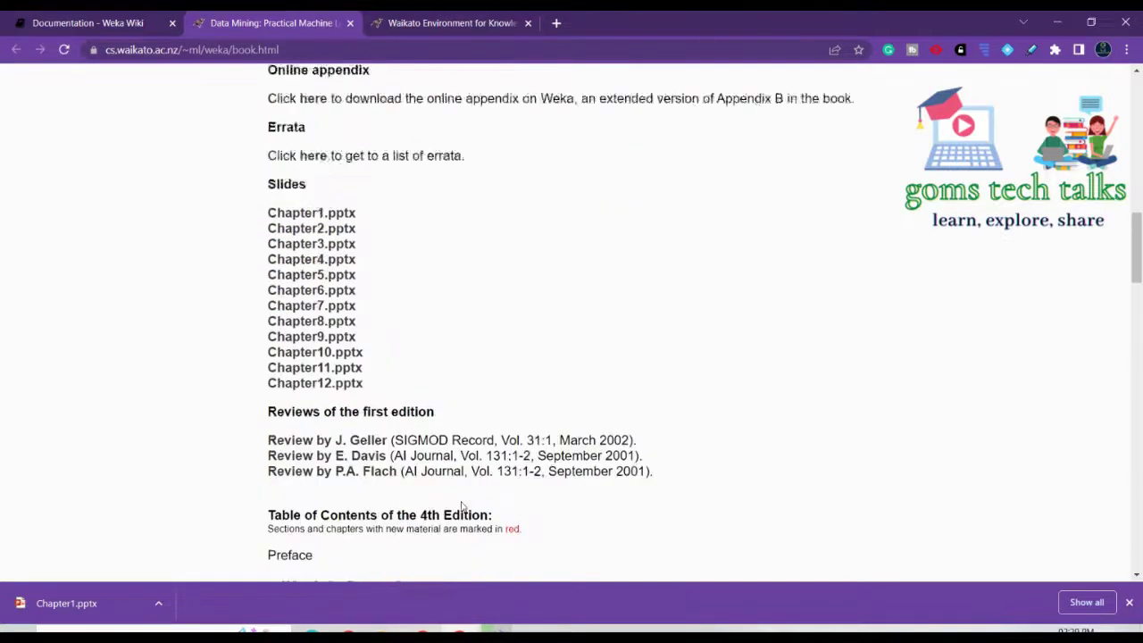
scroll(460, 507, up, 3)
scroll(460, 506, down, 9)
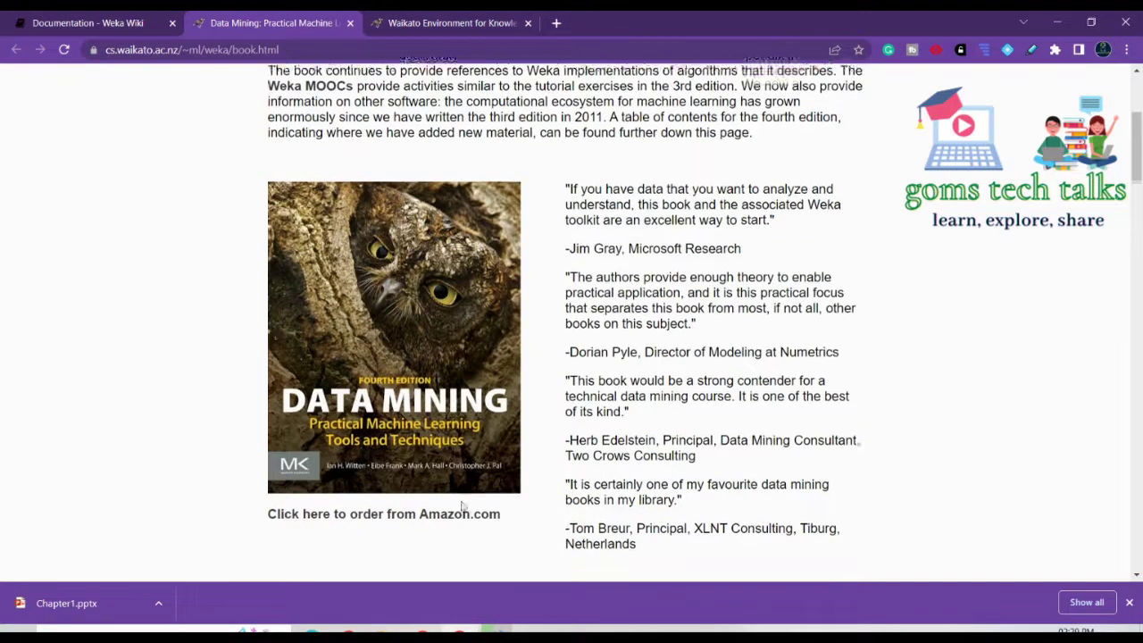
scroll(461, 506, down, 13)
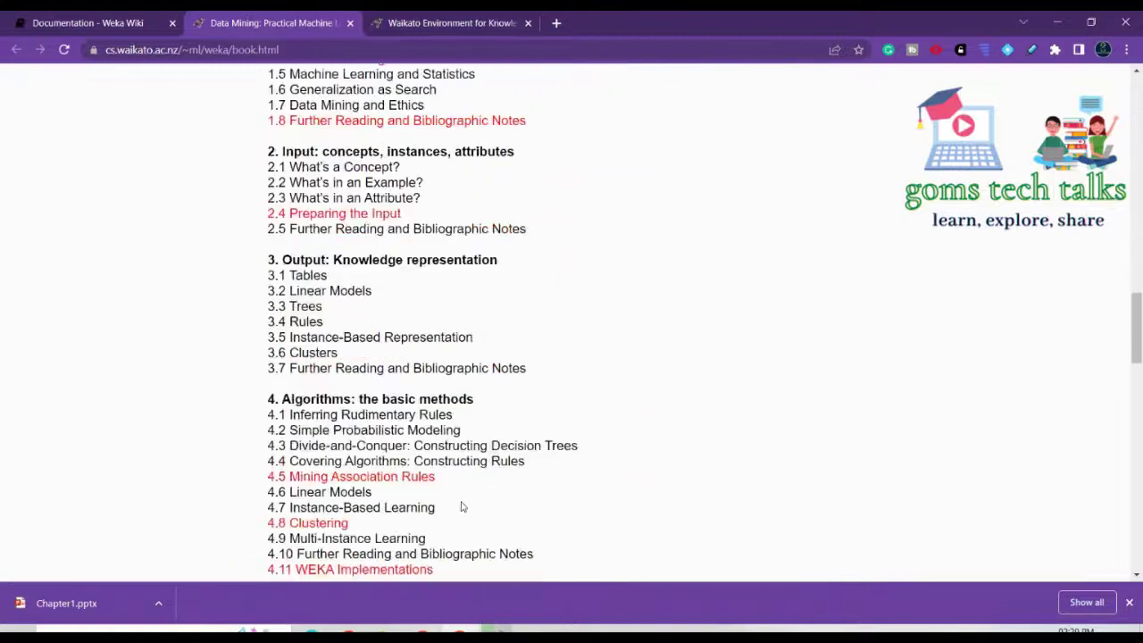
scroll(461, 507, down, 9)
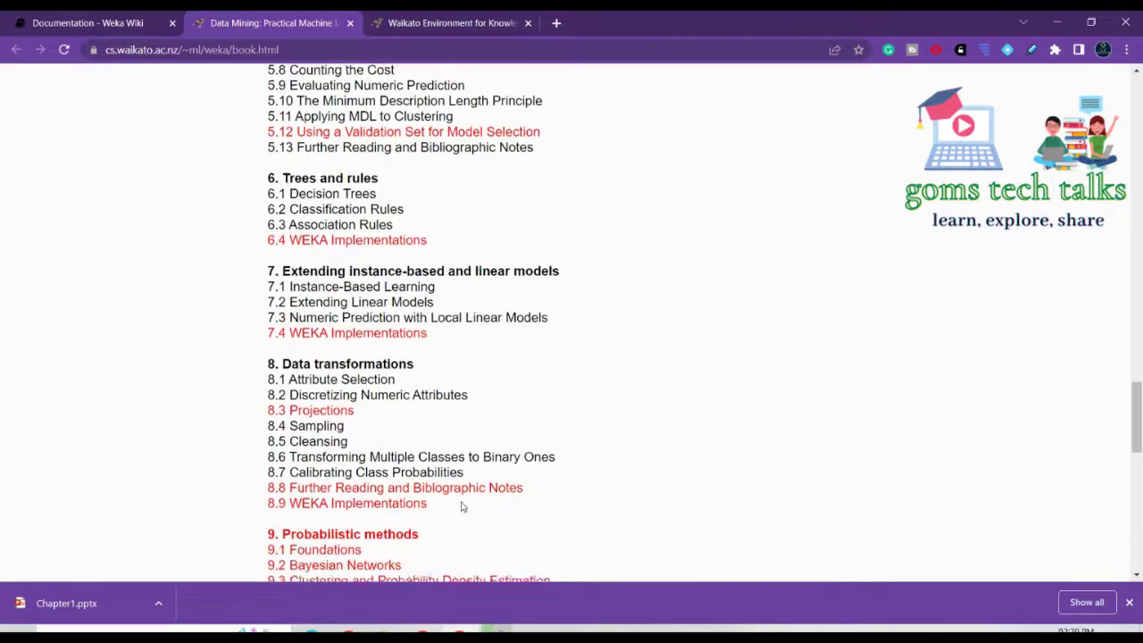
scroll(463, 506, down, 2)
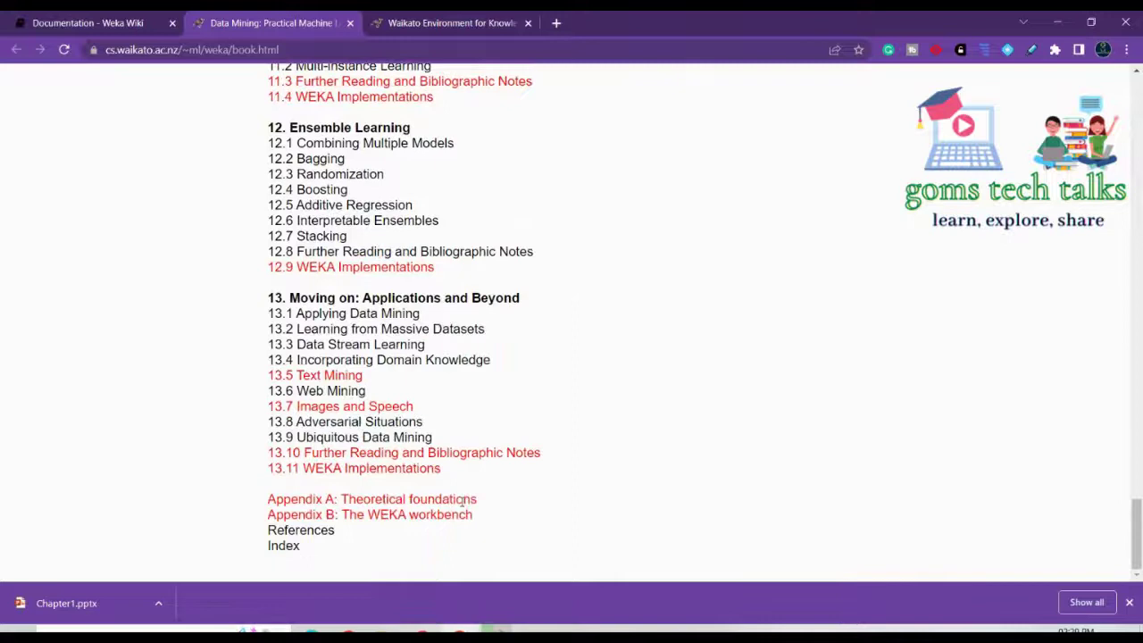
click(62, 603)
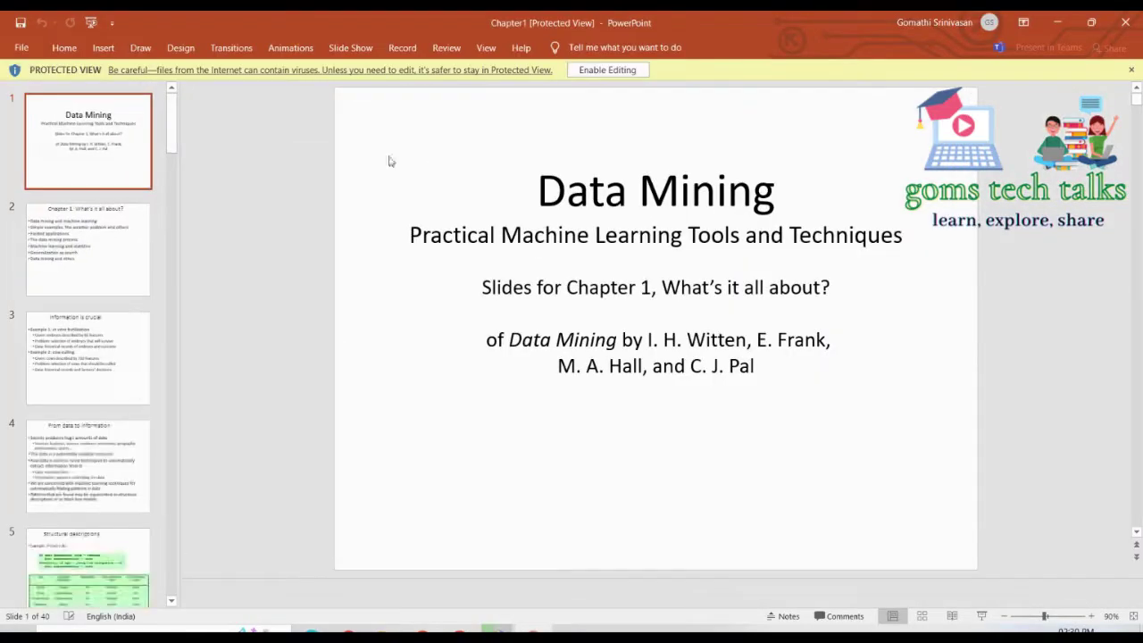
Enable editing of Chapter1.pptx and step through the slides to slide 6.
click(598, 74)
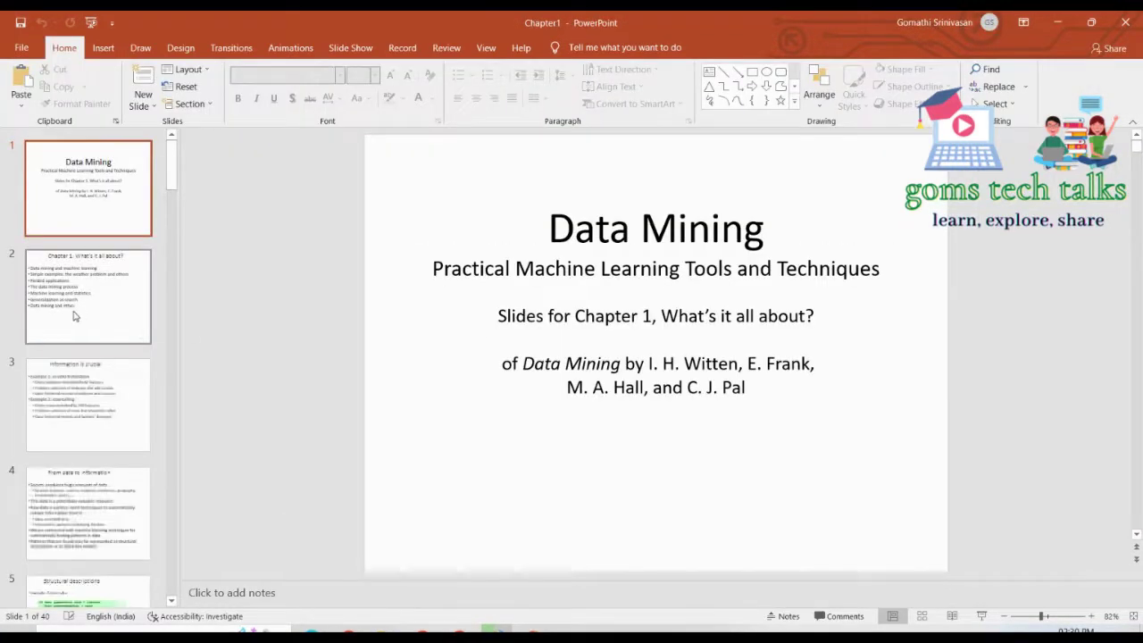
click(75, 315)
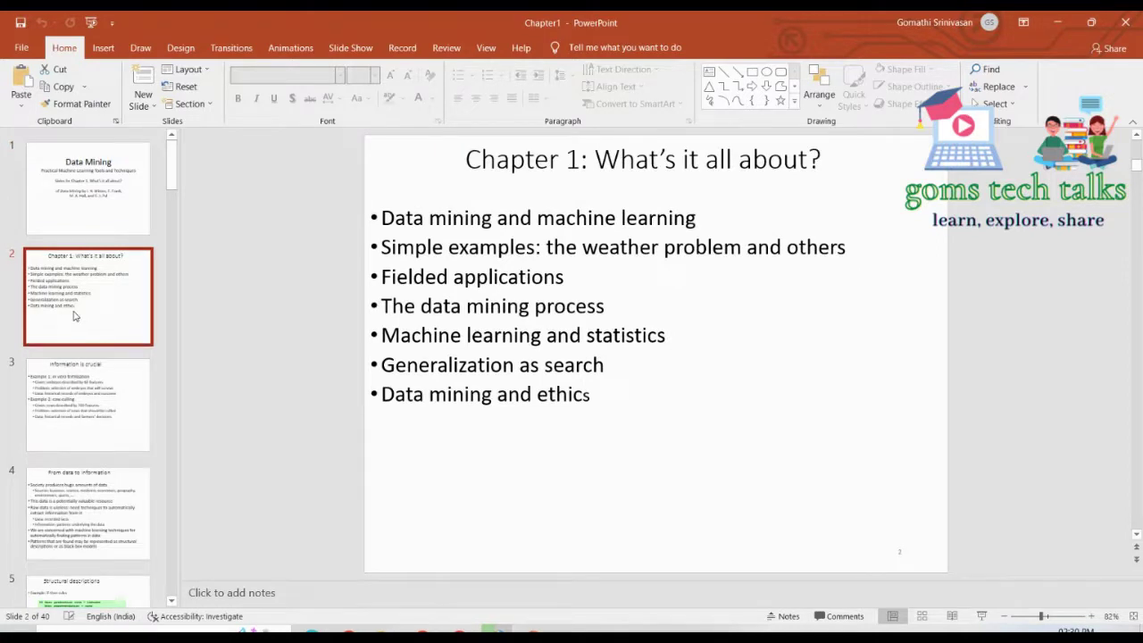
key(Down)
key(Down)
key(Down)
key(Down)
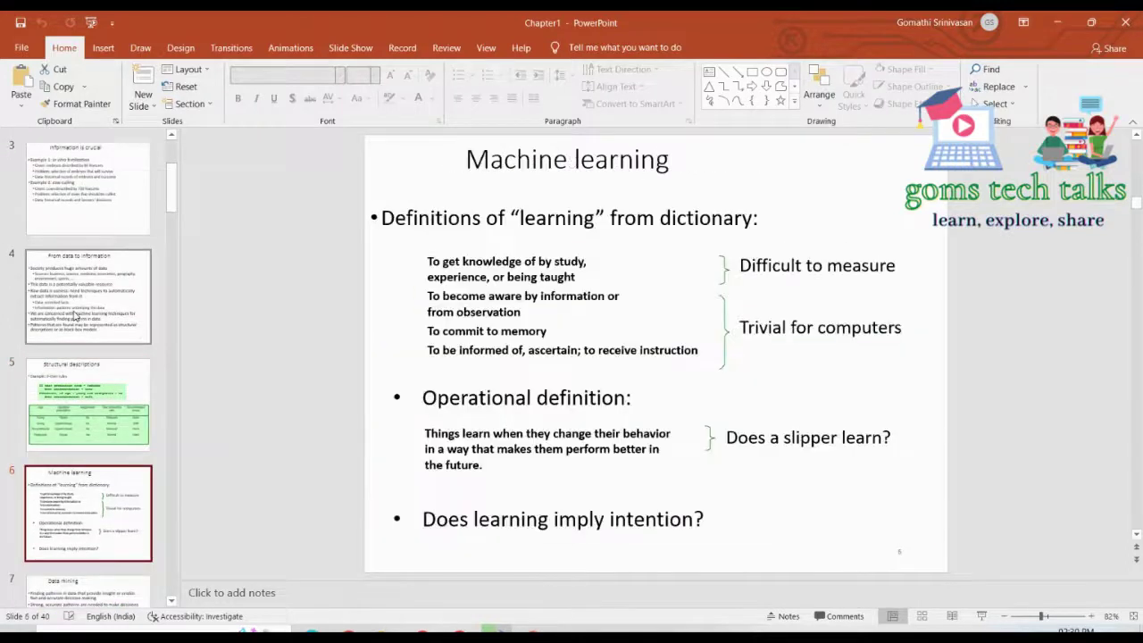
key(Up)
key(Down)
Page on to slide 40, 'Data mining and ethics II', then return to Chrome's book page.
key(Down)
key(Down)
key(Down)
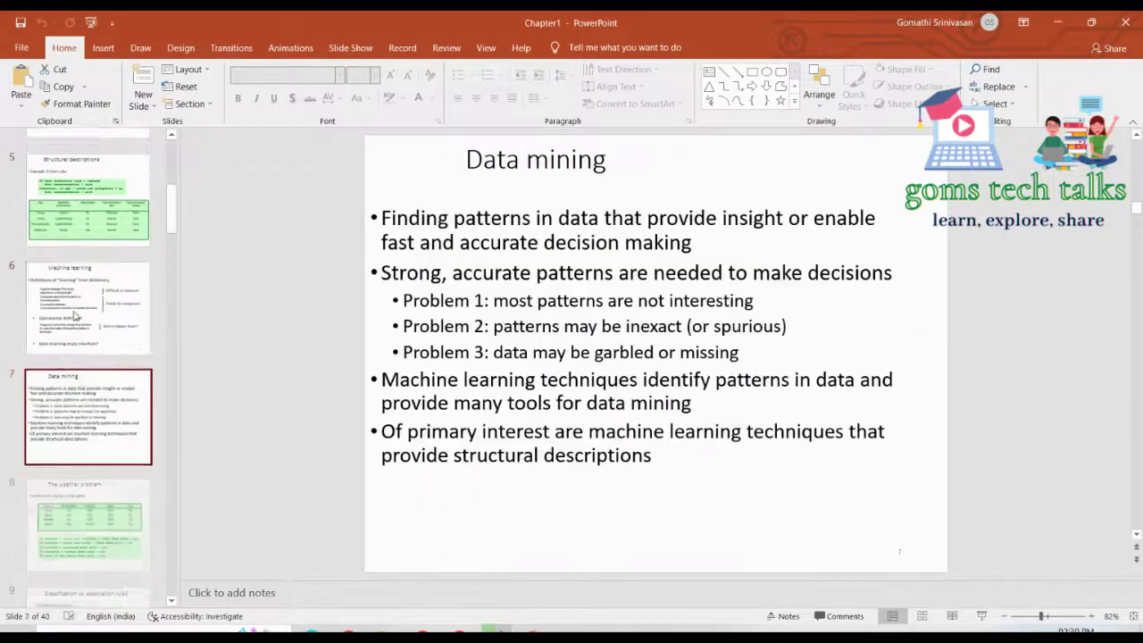
key(Down)
key(Down)
key(Down)
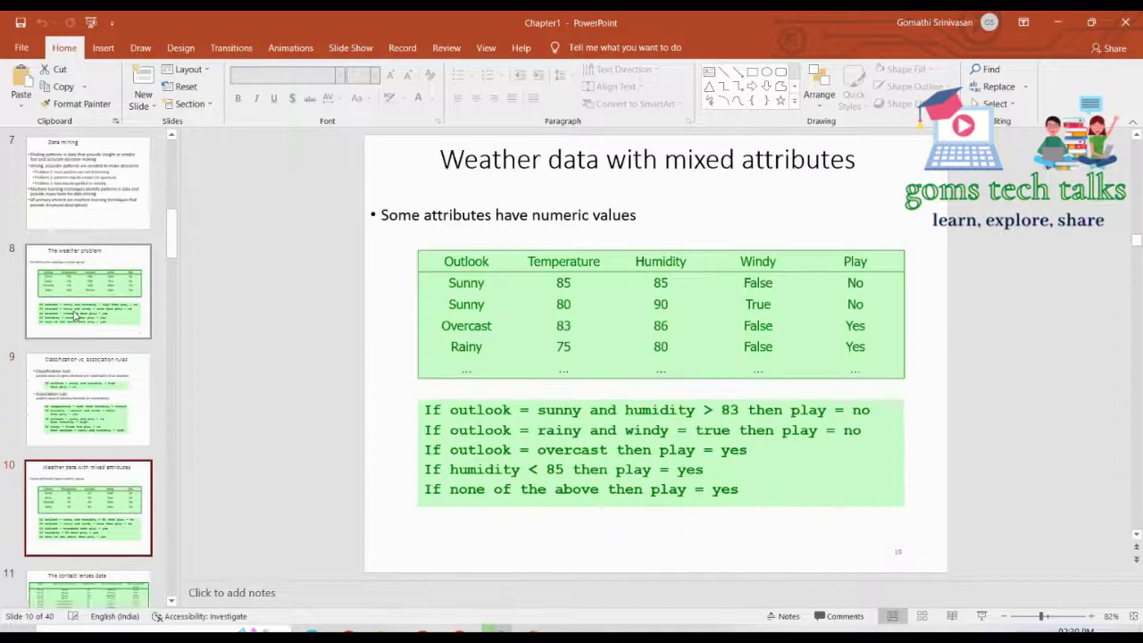
key(Down)
key(Down)
key(Down)
key(Down)
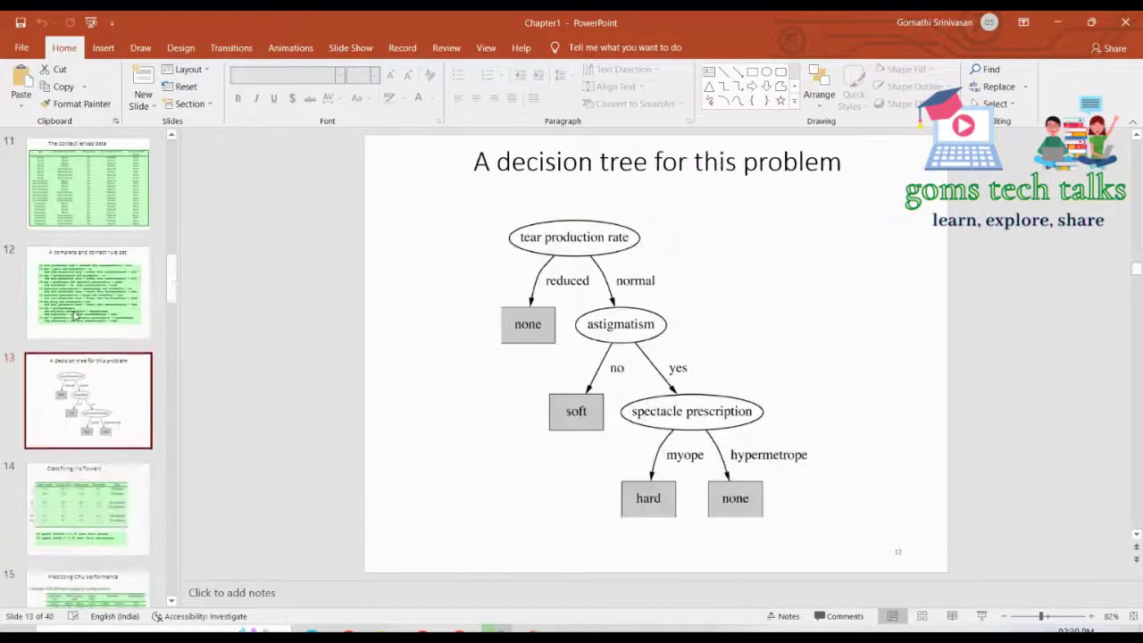
key(Down)
key(Down)
key(Down)
key(Down)
key(Down)
key(Down)
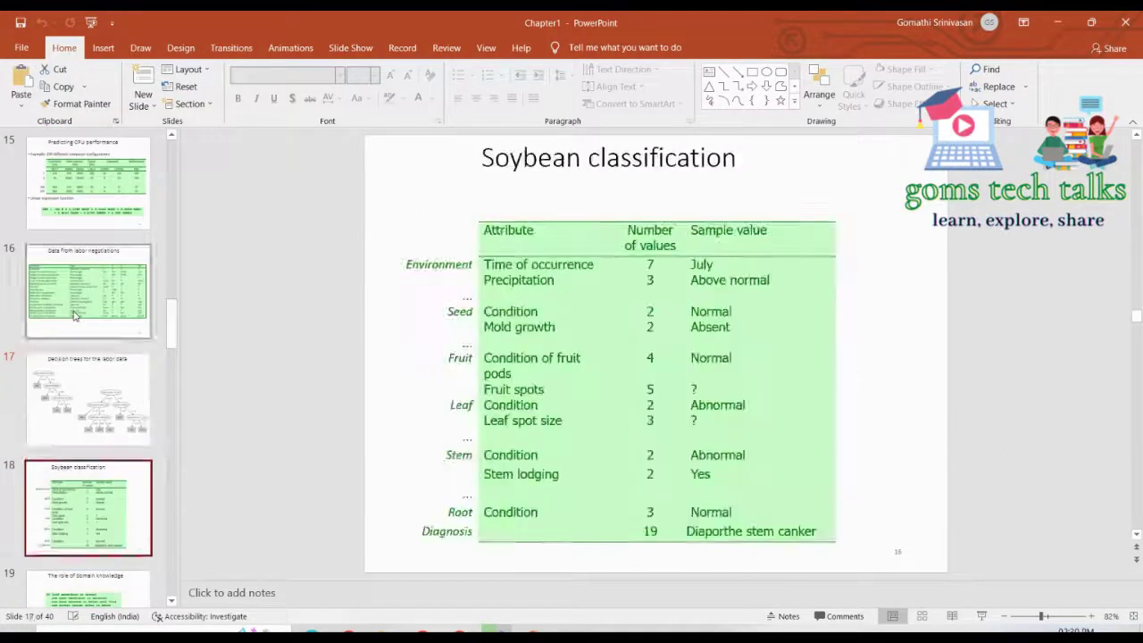
key(Down)
key(Down)
key(Down)
key(Down)
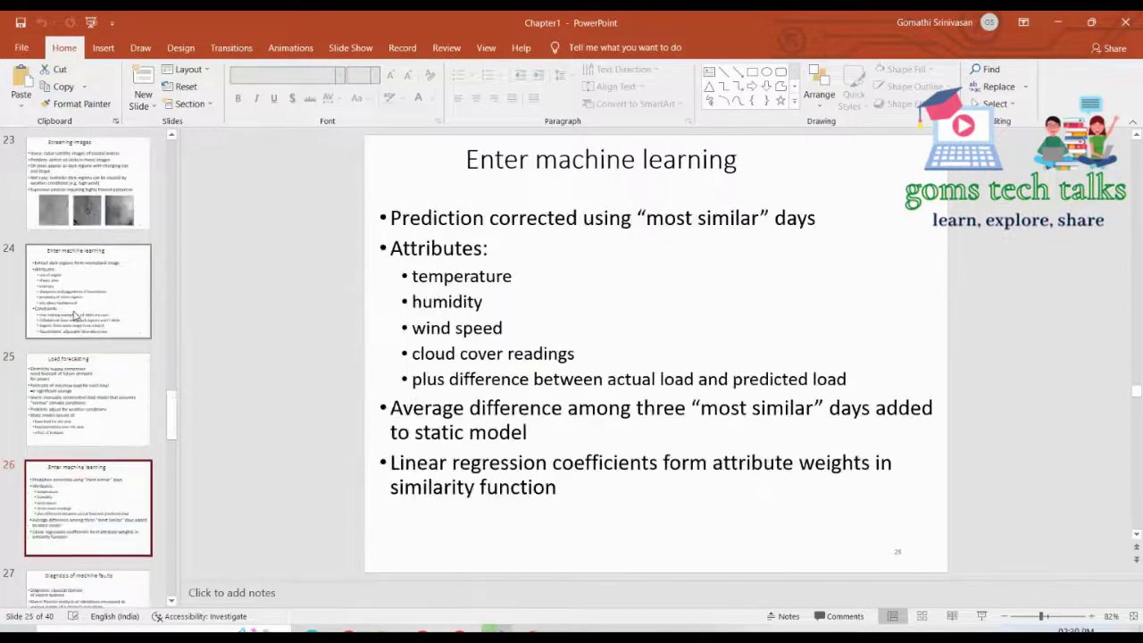
key(Down)
key(Down)
key(Down)
key(Down)
key(Down)
key(Down)
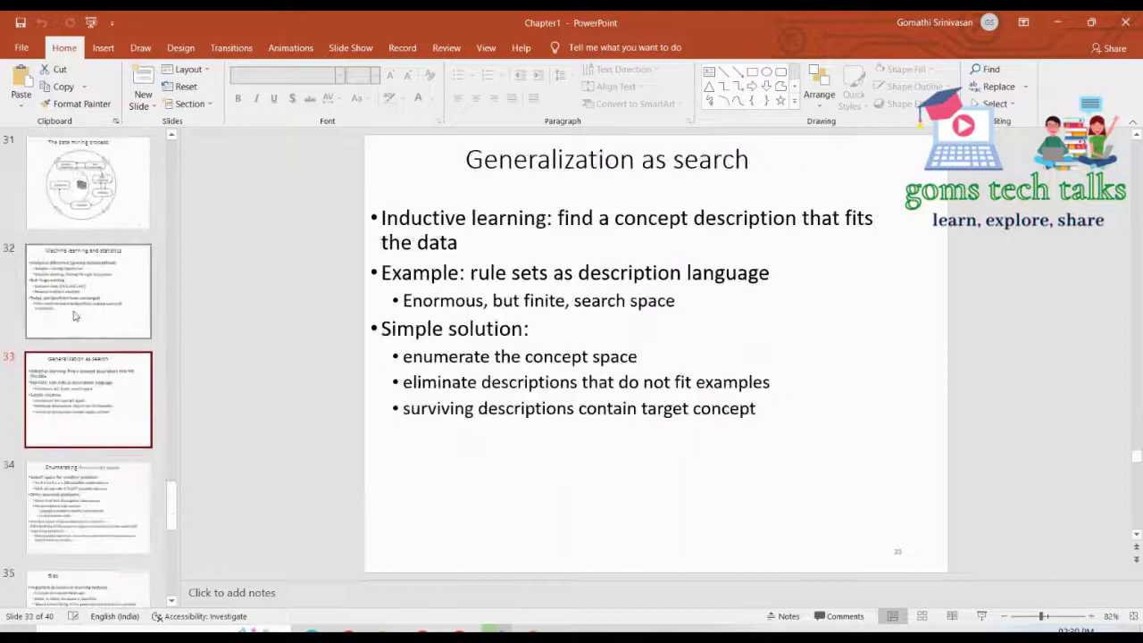
key(Down)
key(Down)
key(Down)
key(Down)
key(Down)
key(Down)
key(Down)
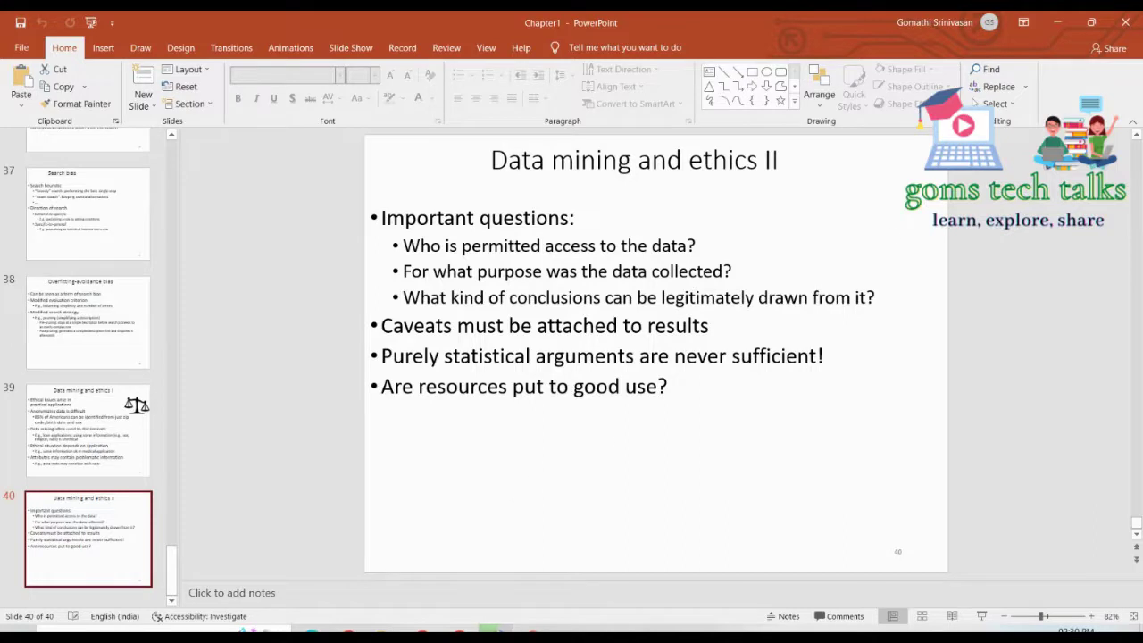
click(486, 628)
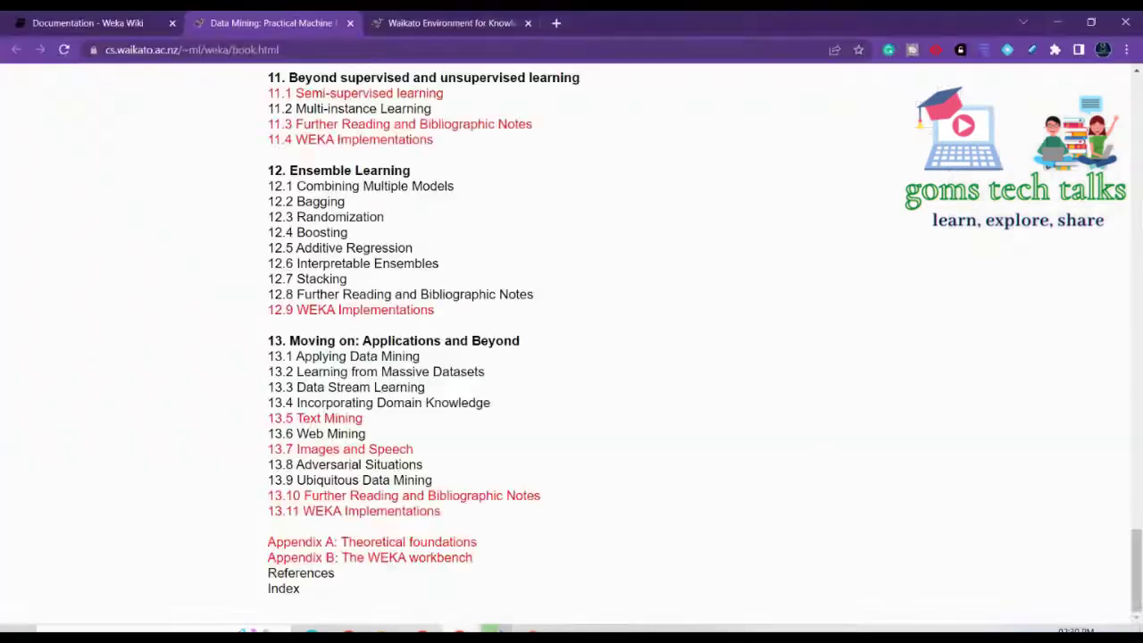
scroll(721, 345, up, 14)
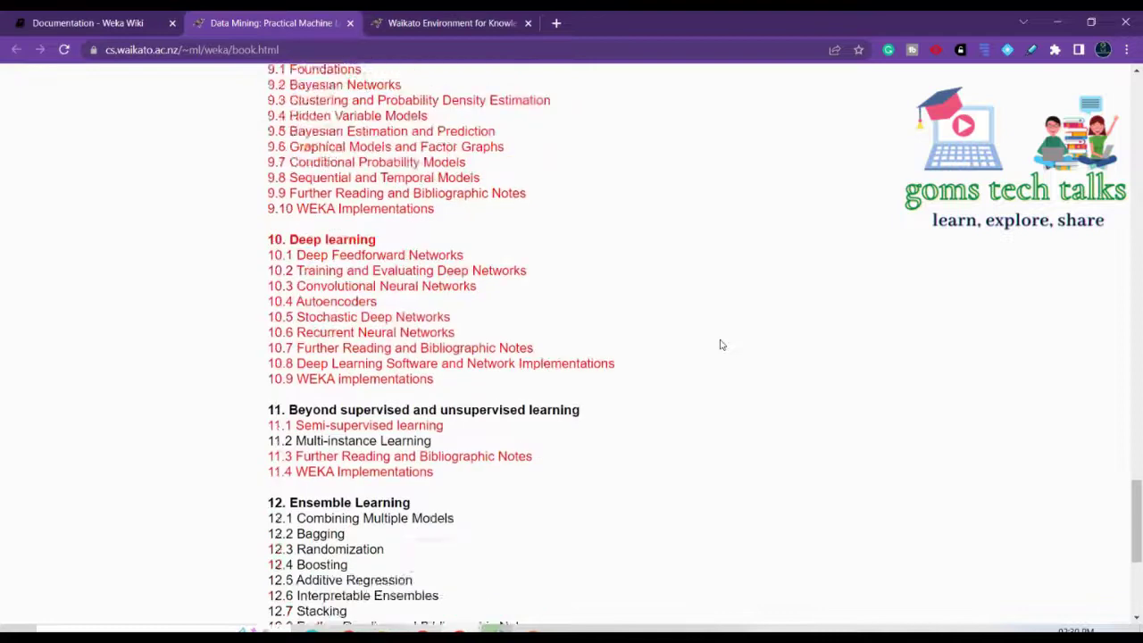
Open Weka's Courses page and scroll down to the Advanced Data Mining with Weka trailer.
scroll(722, 344, up, 15)
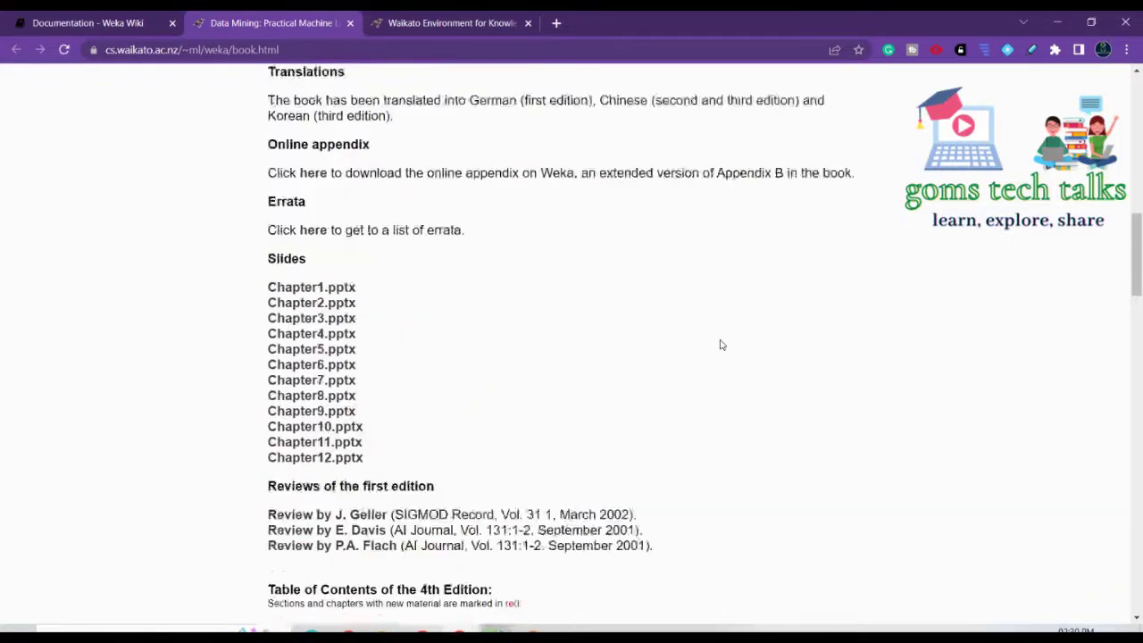
scroll(721, 337, up, 1)
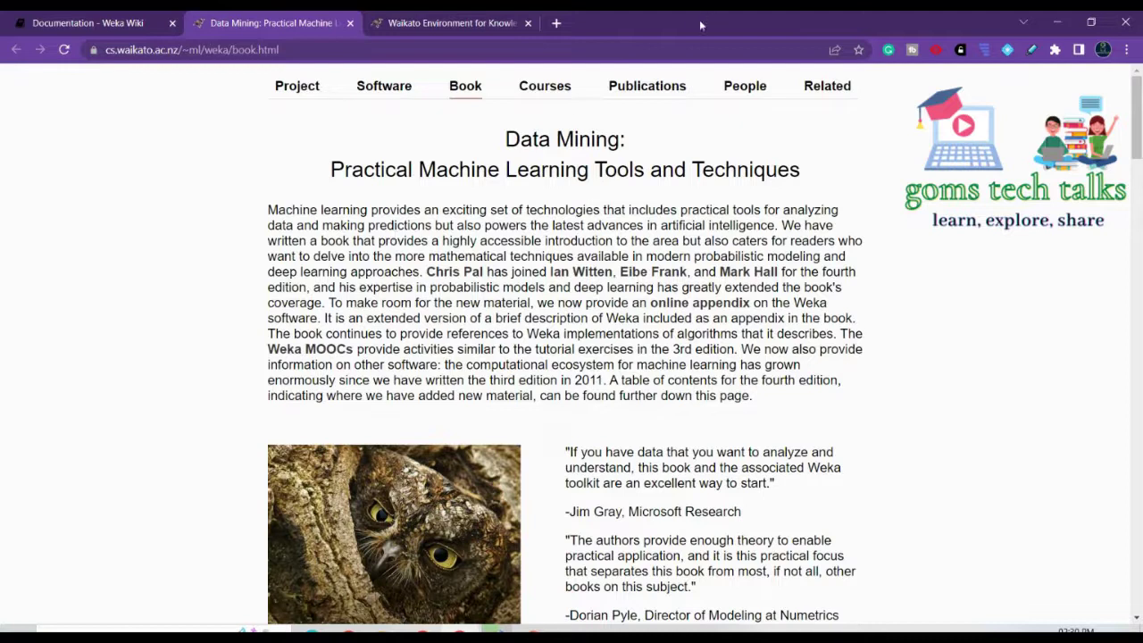
click(554, 99)
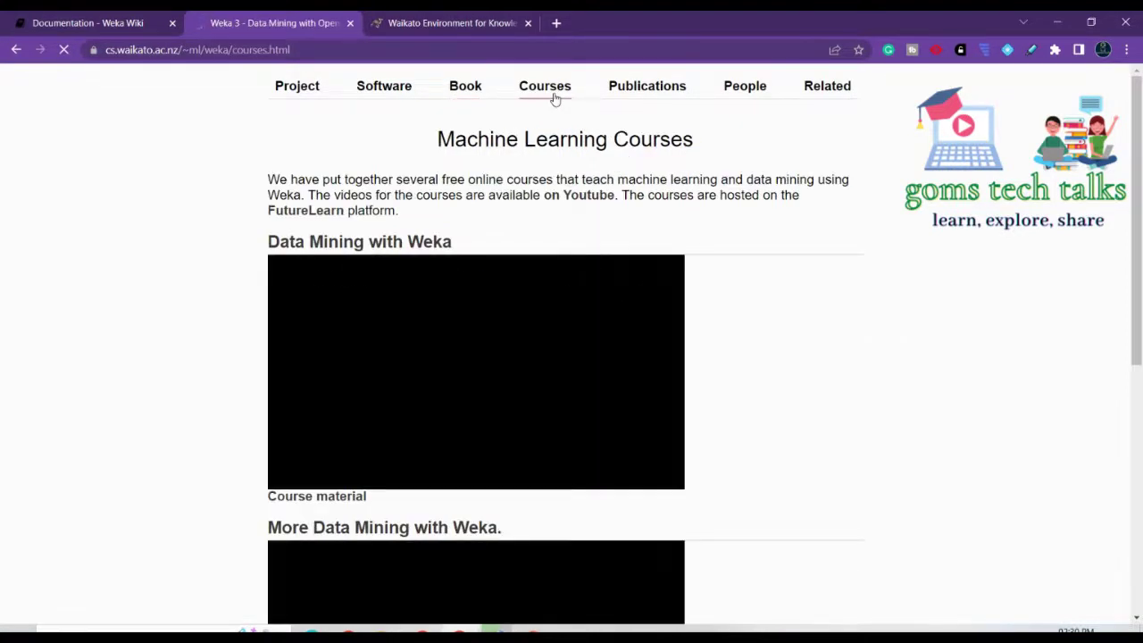
scroll(554, 98, down, 2)
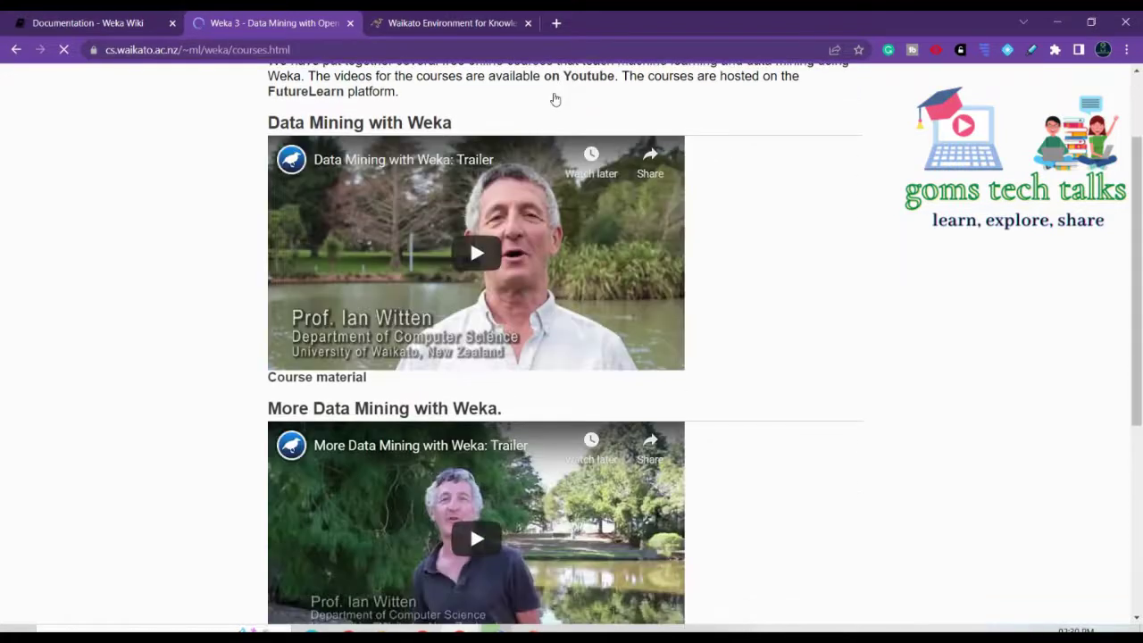
scroll(487, 257, down, 4)
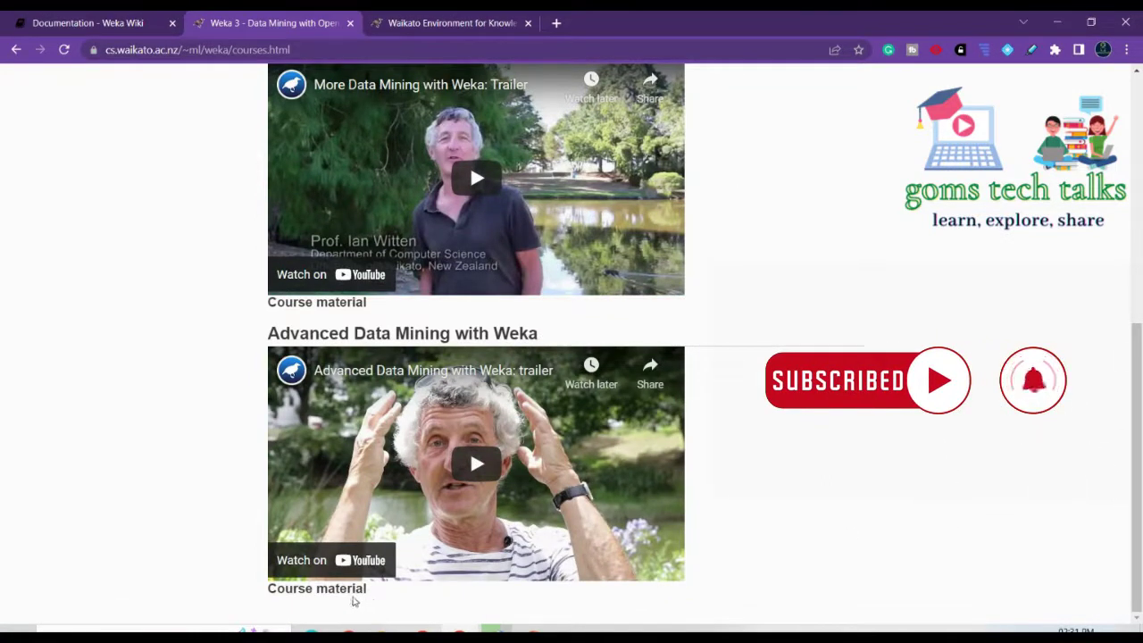
Open the Advanced Data Mining with Weka course material and confirm the installer finished downloading to D:\Software.
click(342, 595)
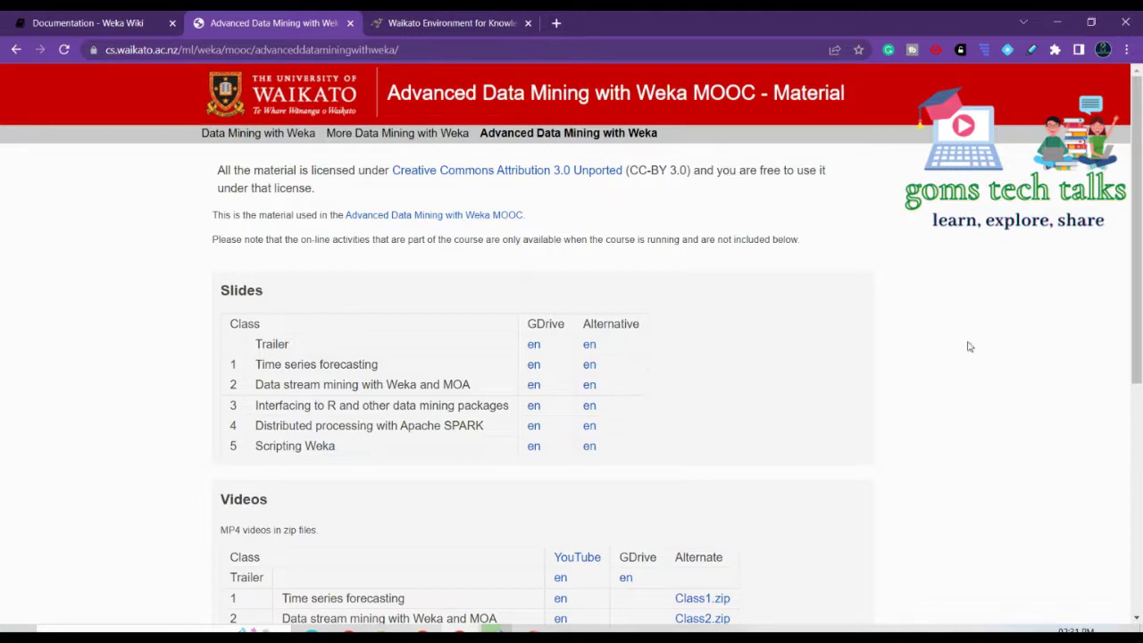
drag(1141, 281, 1141, 254)
click(492, 632)
Launch weka-3-8-6-azul-zulu-windows from the Software folder to start the Setup Wizard.
click(389, 629)
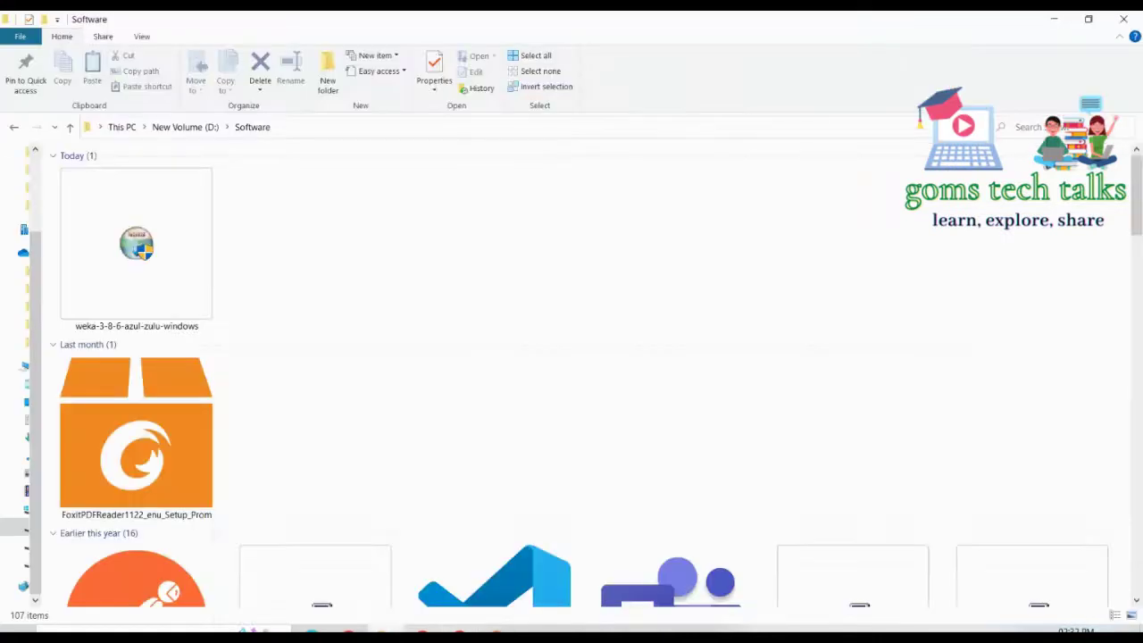
click(136, 239)
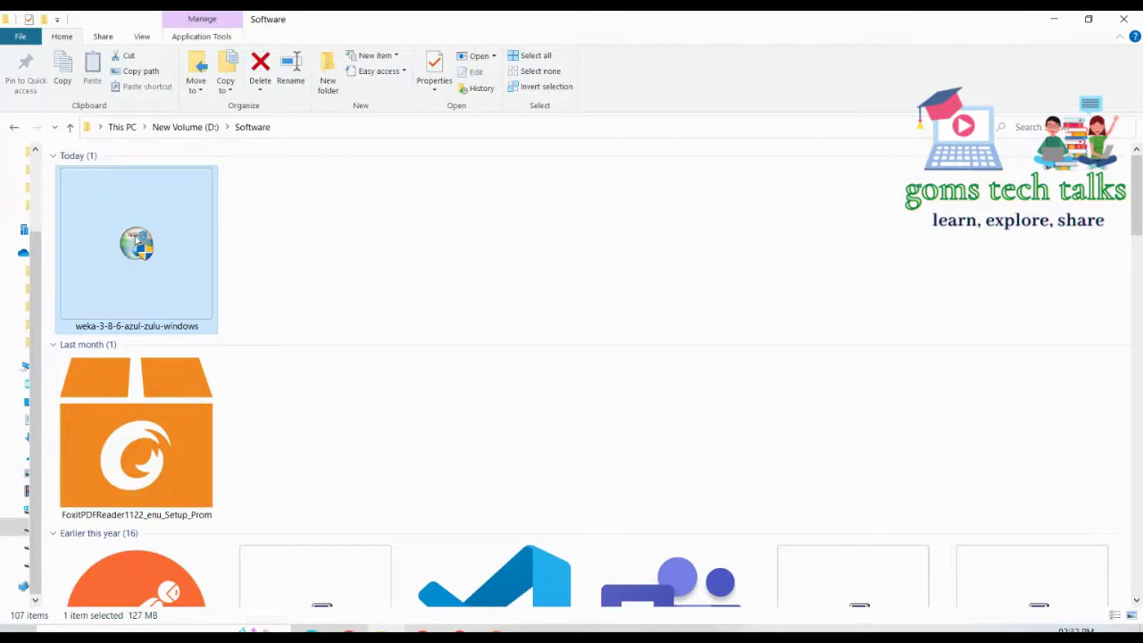
double_click(136, 239)
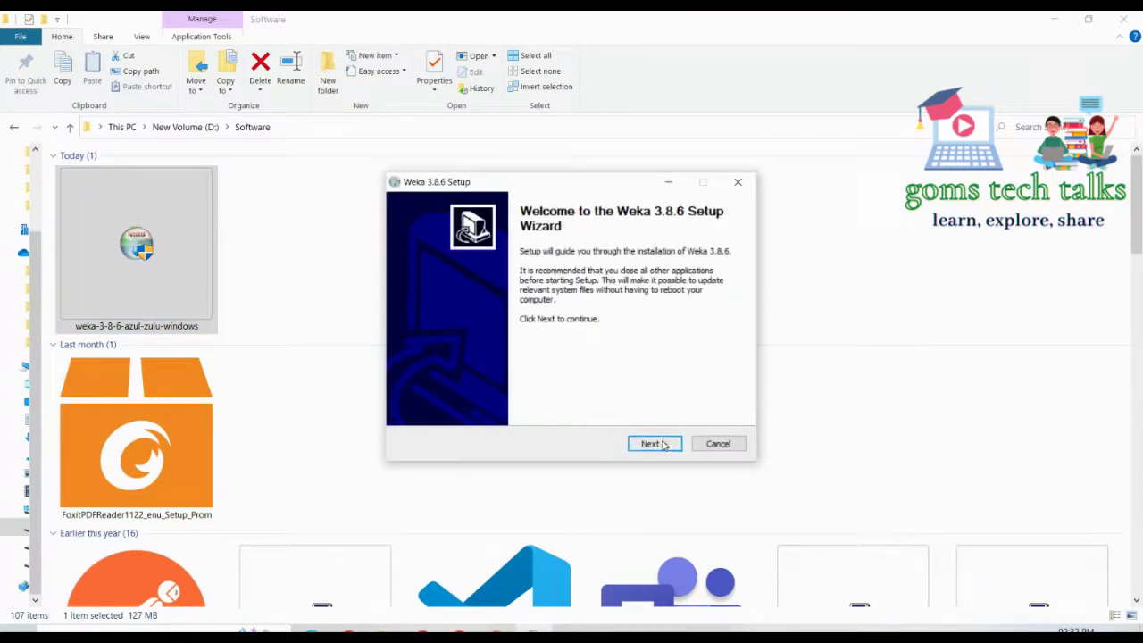
Accept the license, keep the Full install and the C:\Program Files\Weka-3-8-6 location.
click(667, 443)
click(348, 634)
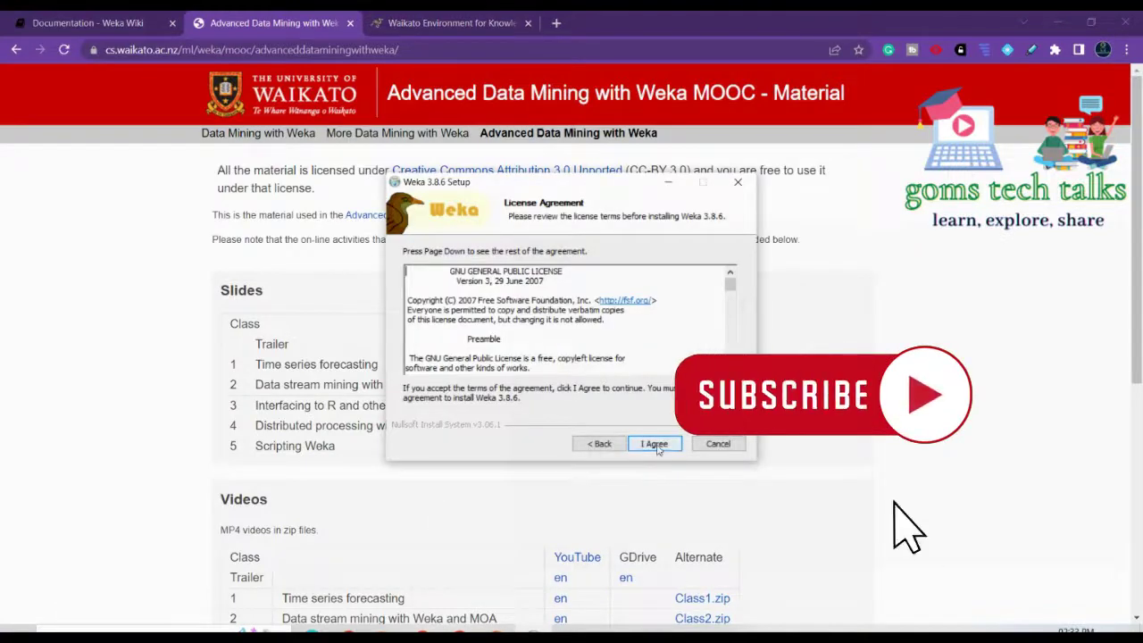
click(655, 445)
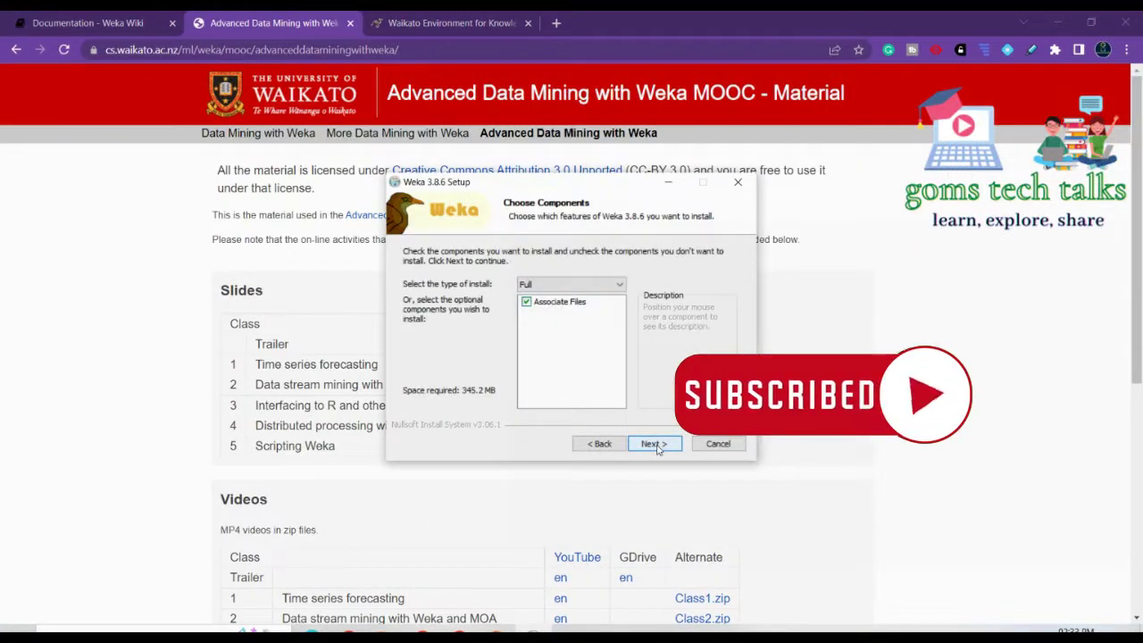
click(655, 445)
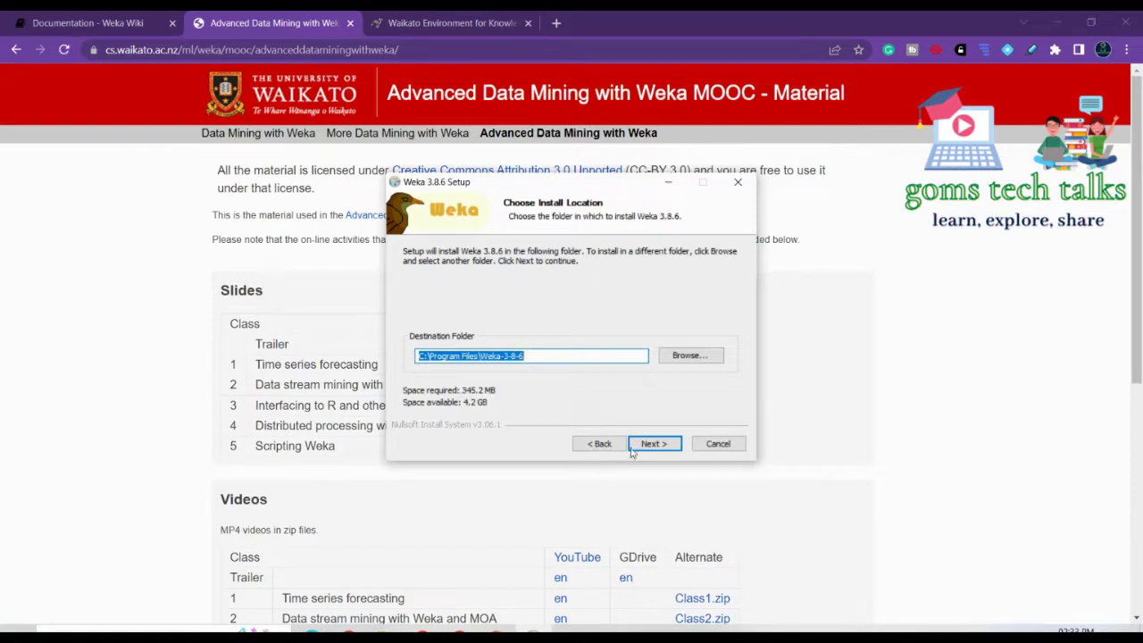
click(651, 446)
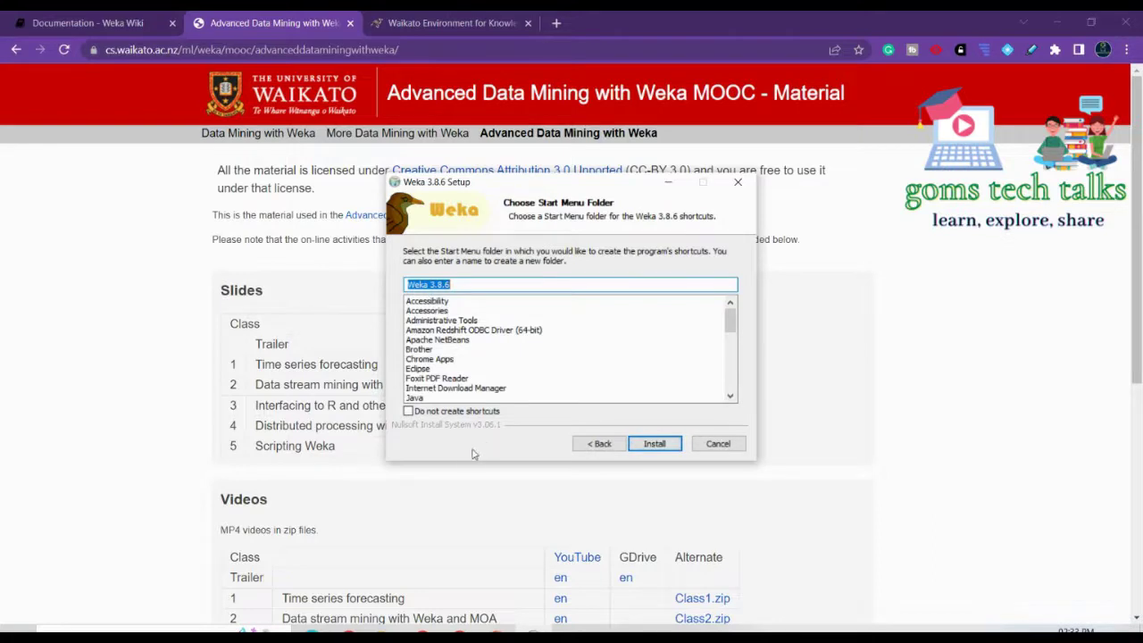
Install Weka 3.8.6 and continue to the Completing Setup page.
click(663, 452)
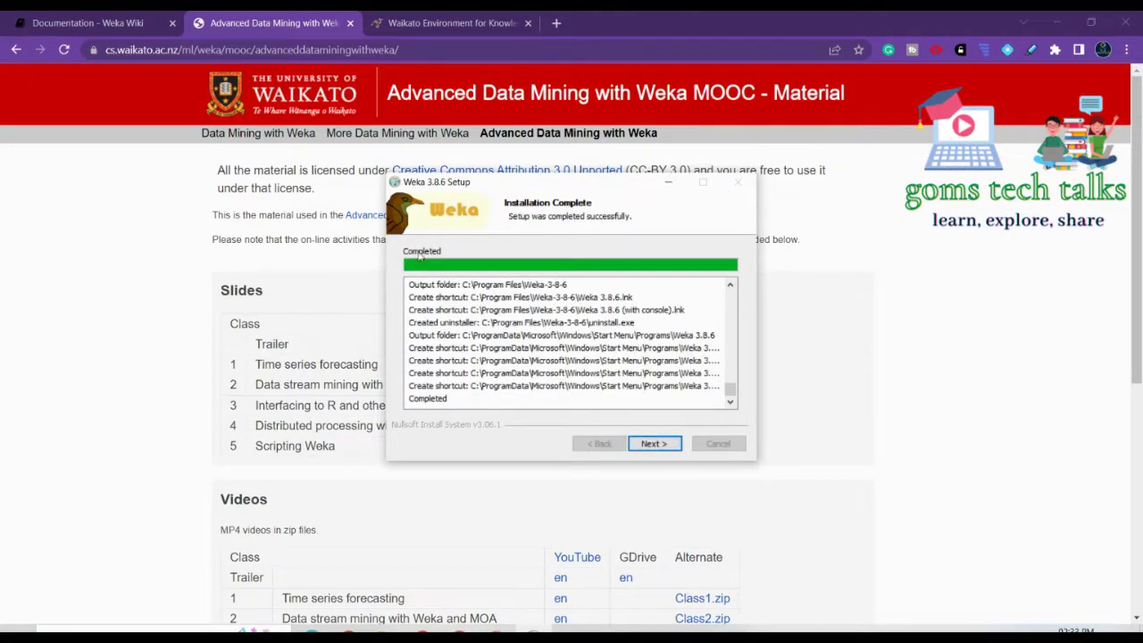
click(657, 449)
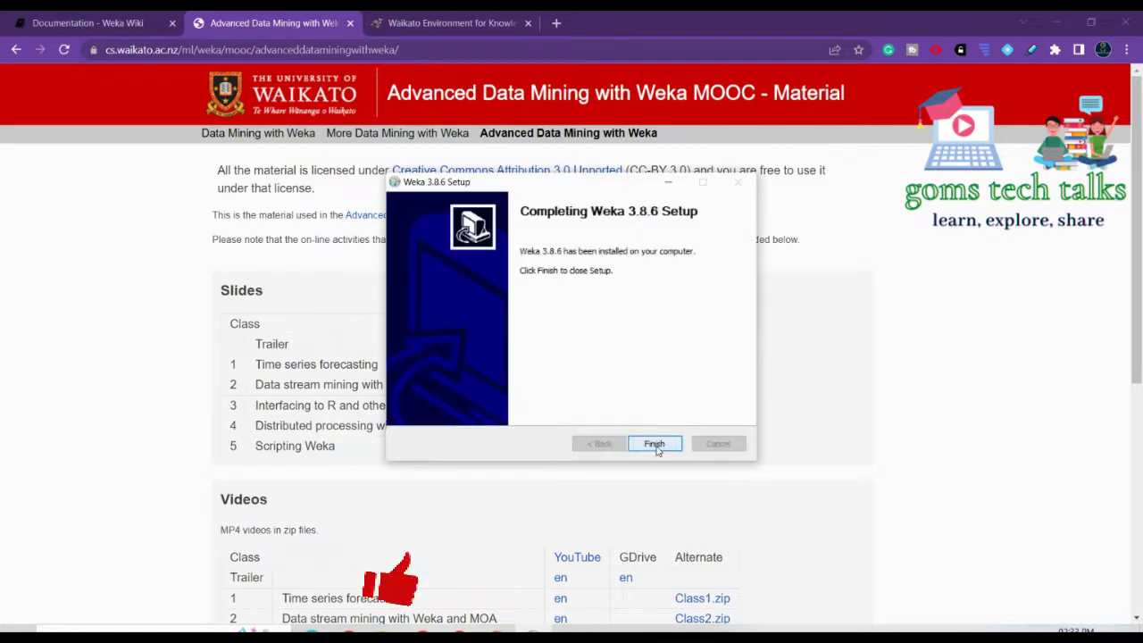
Close the finished setup wizard, then find 'weka' in Windows Search and launch Weka 3.8.6.
click(657, 446)
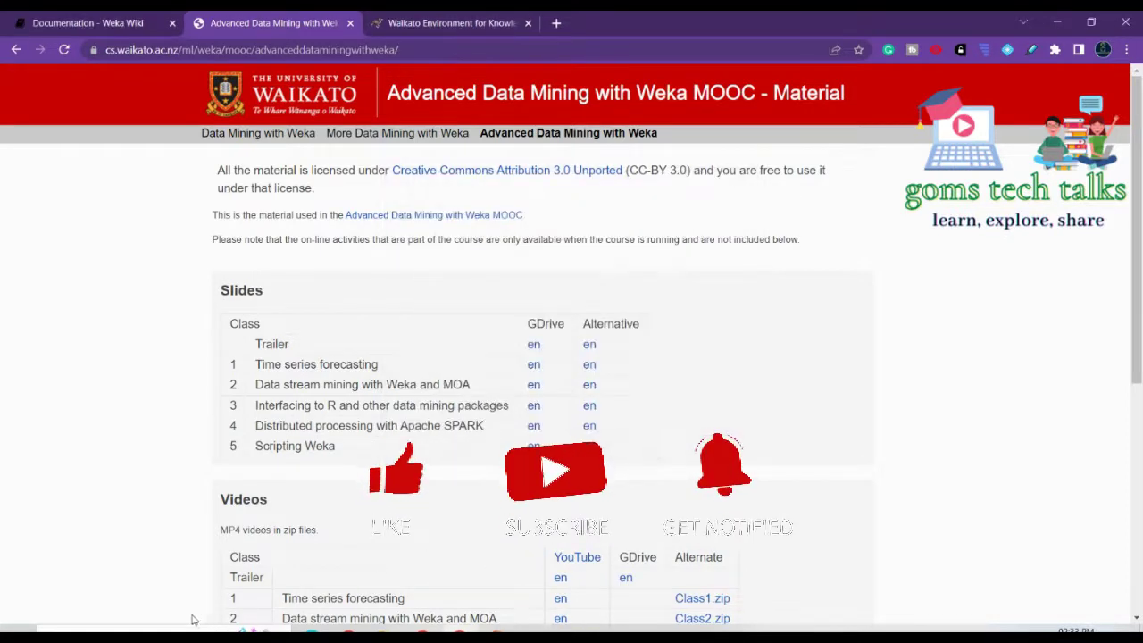
key(super)
text(we)
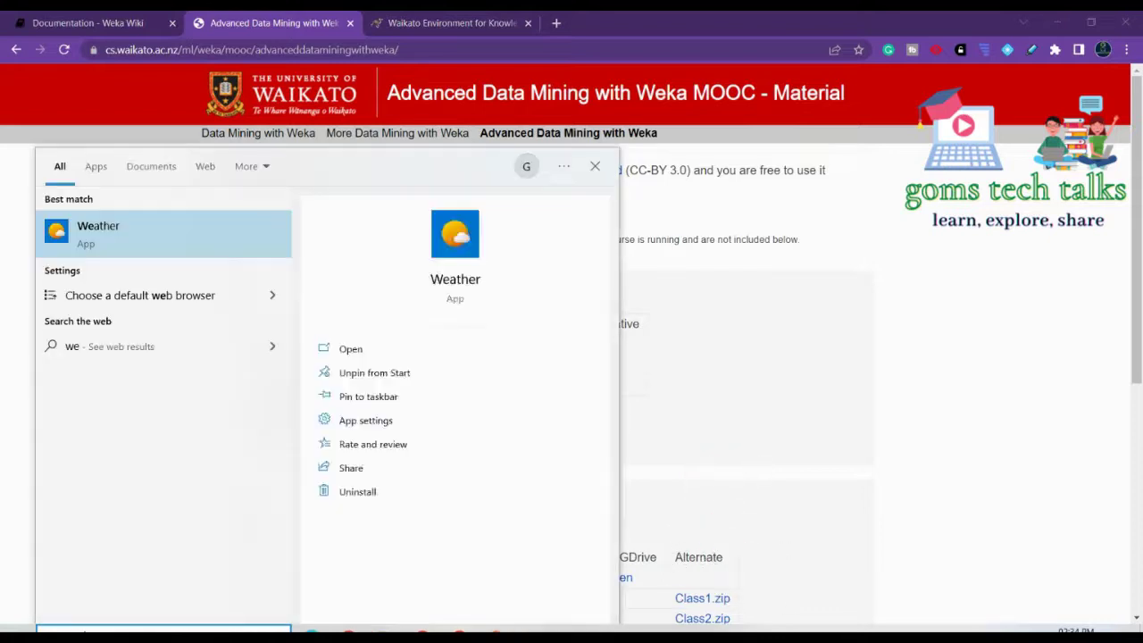
text(ka)
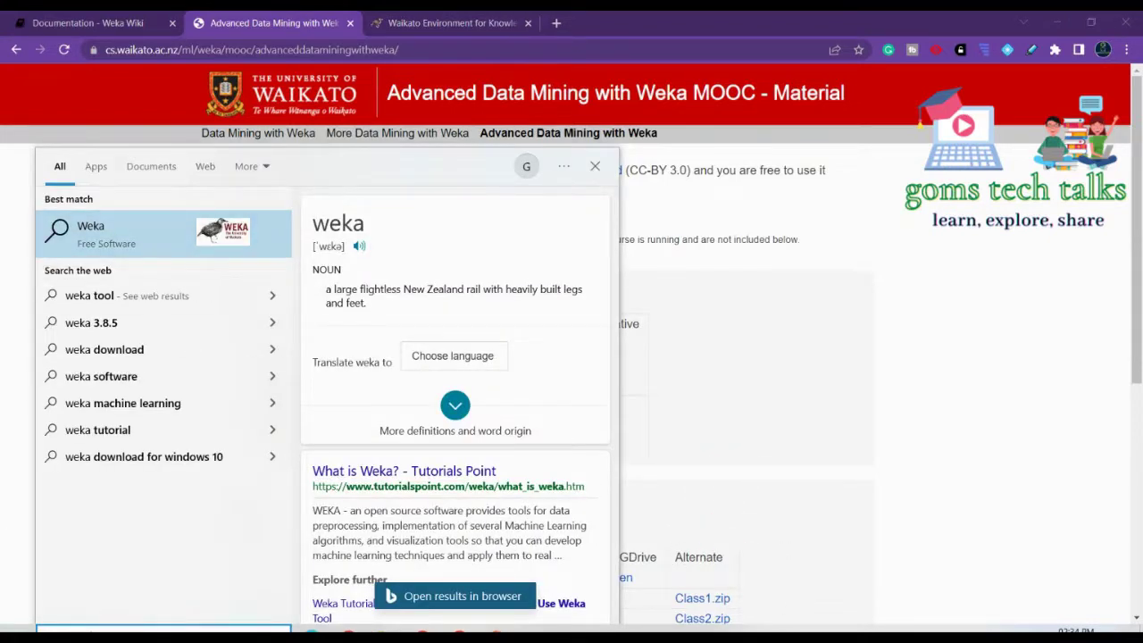
key(BackSpace)
key(BackSpace)
key(BackSpace)
key(BackSpace)
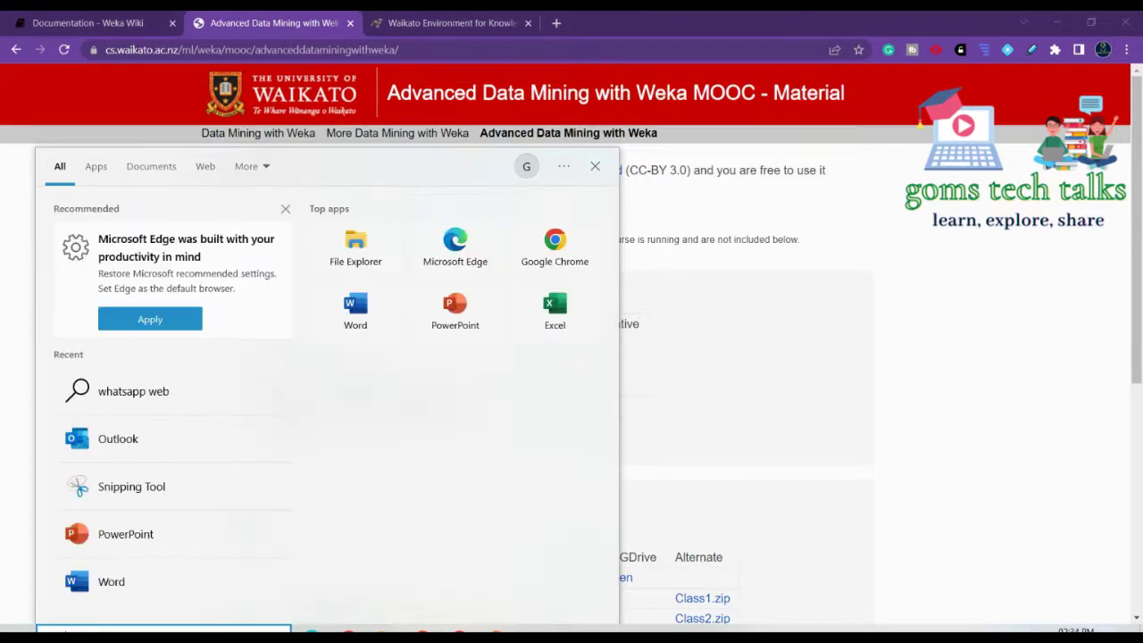
text(we)
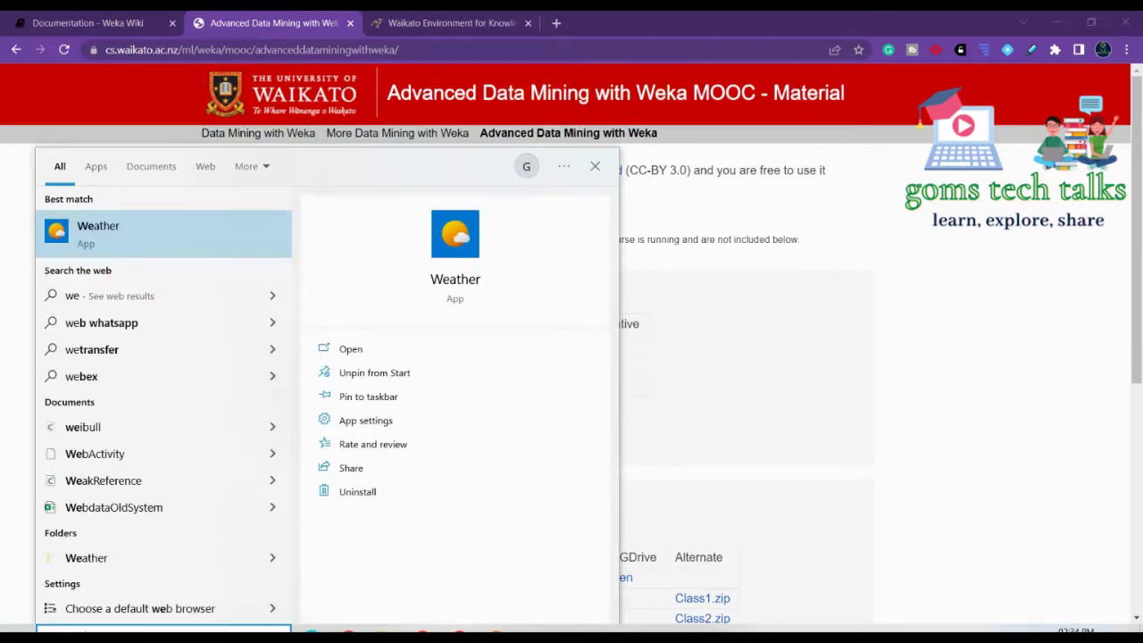
text(ka)
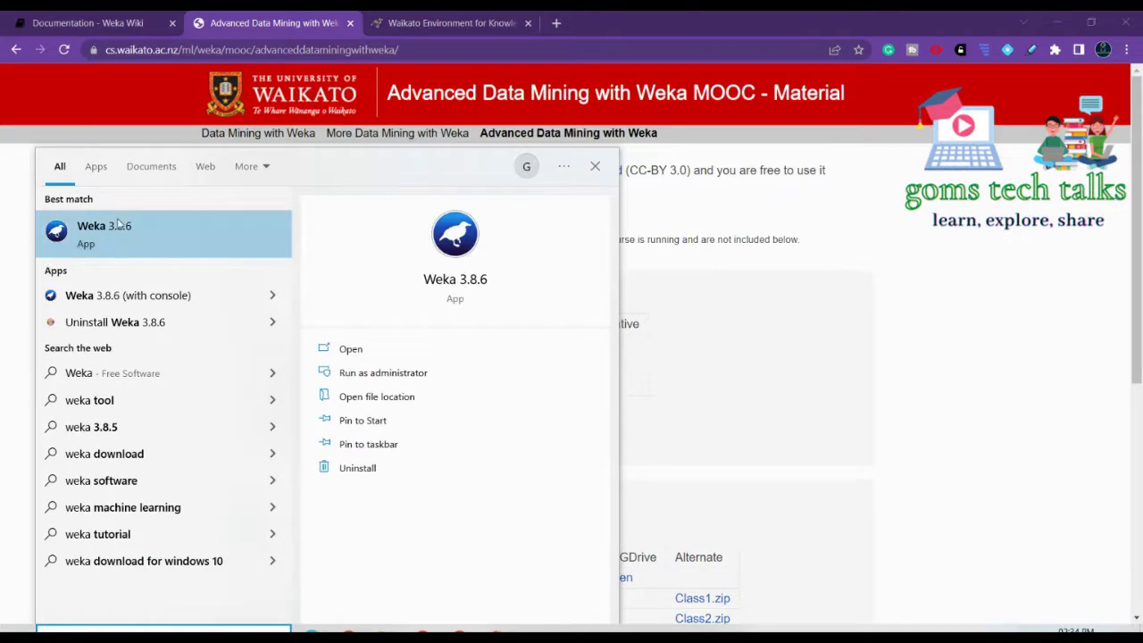
click(373, 357)
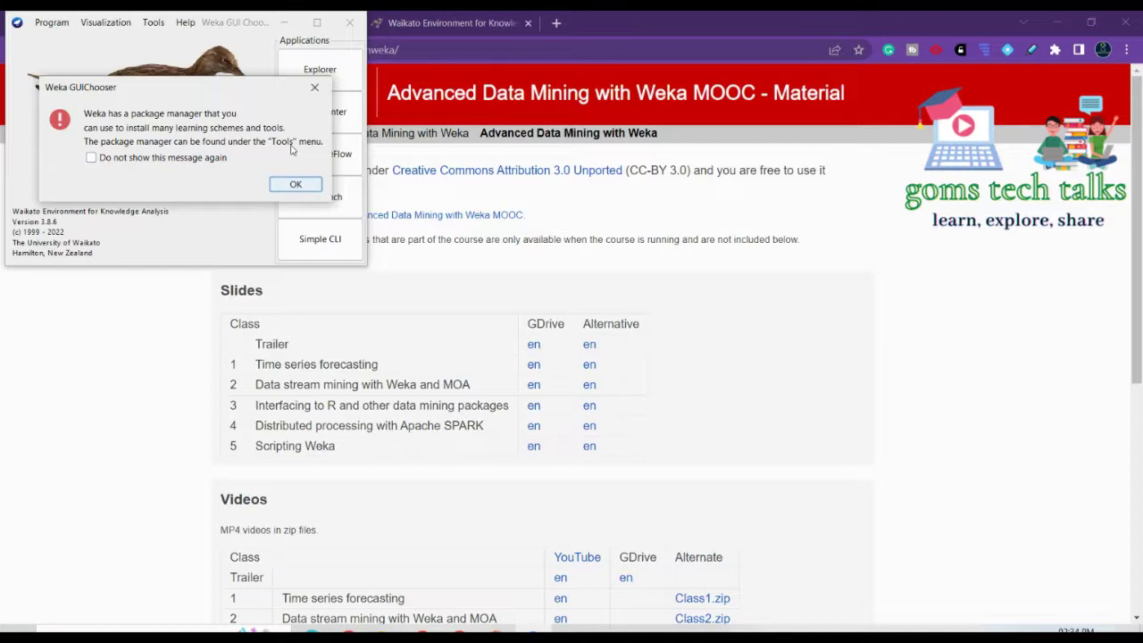
Click OK on the package manager notice, then enlarge and maximize the Weka GUI Chooser.
click(295, 184)
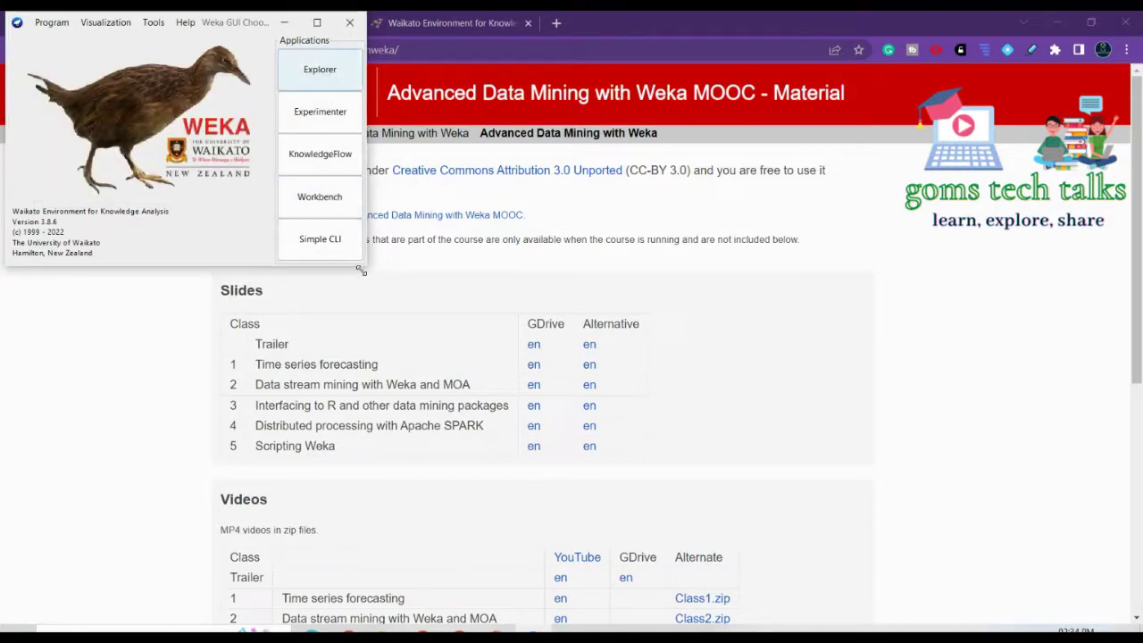
drag(361, 266, 753, 422)
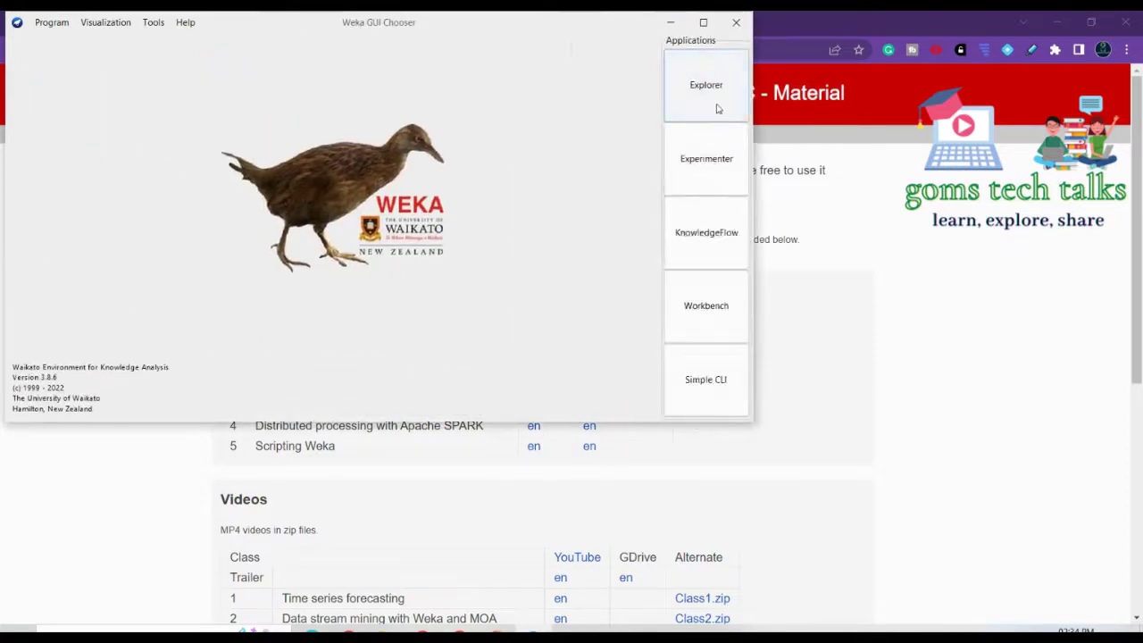
click(702, 22)
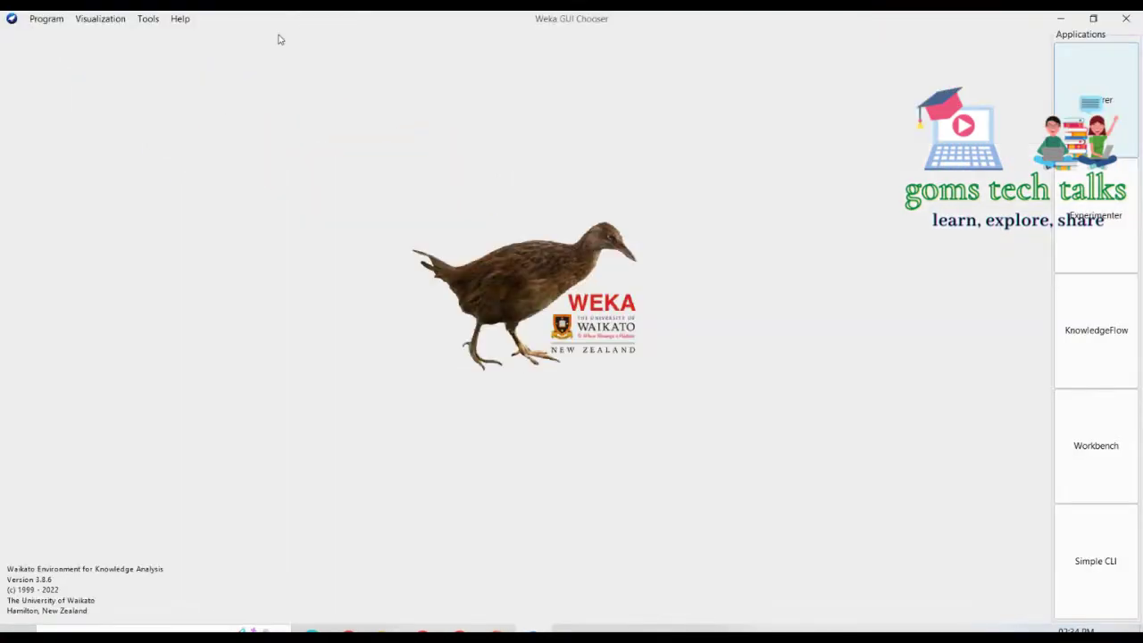
click(147, 18)
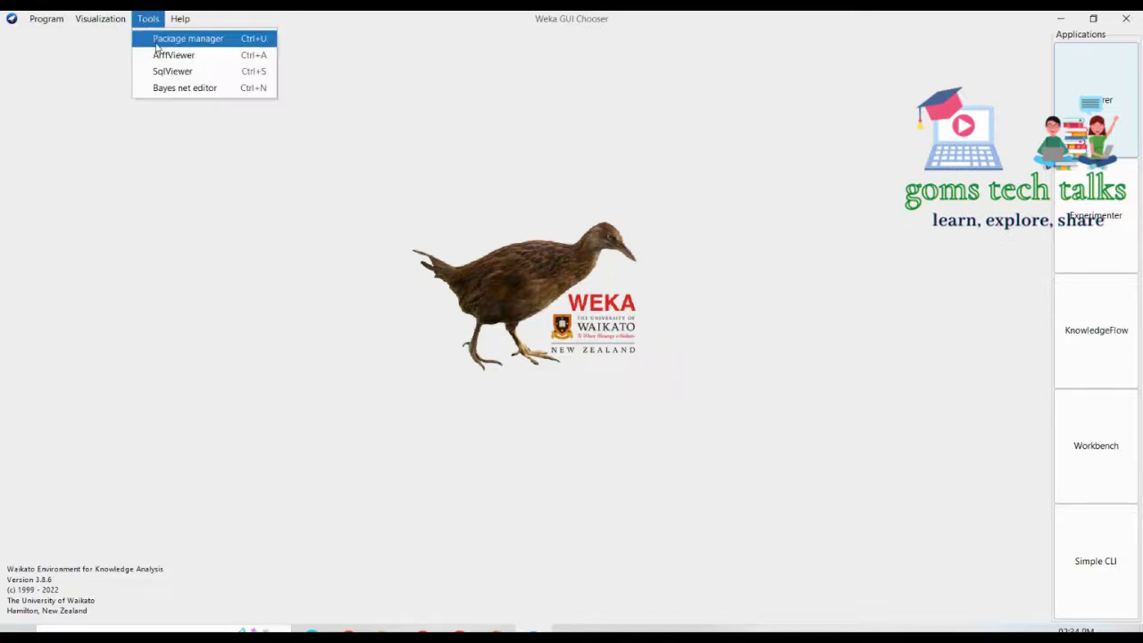
click(156, 44)
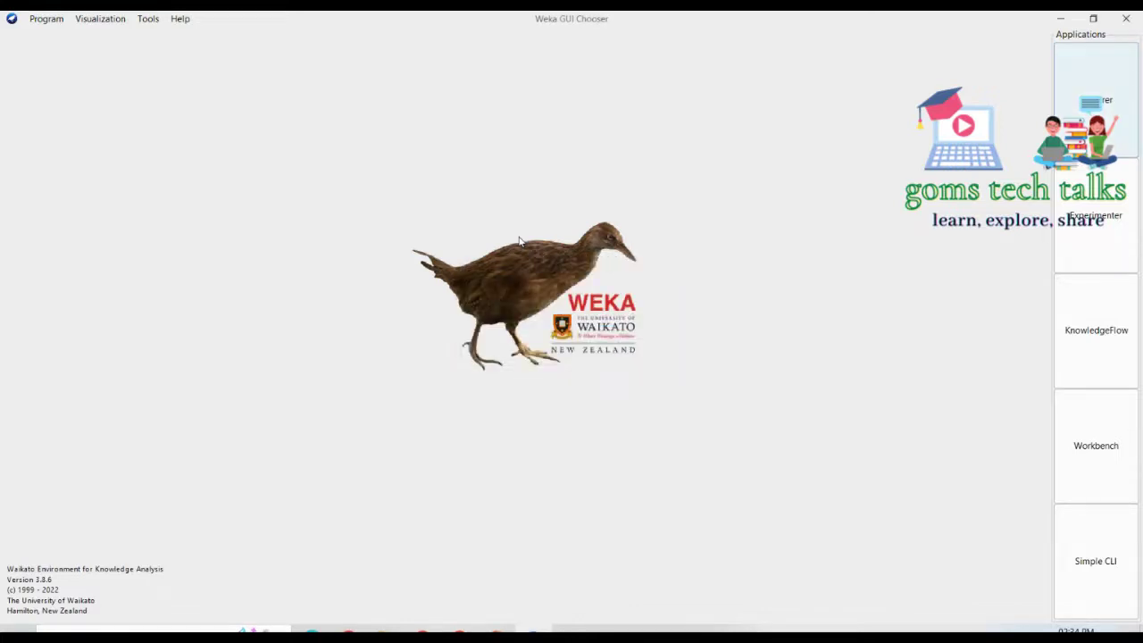
click(149, 20)
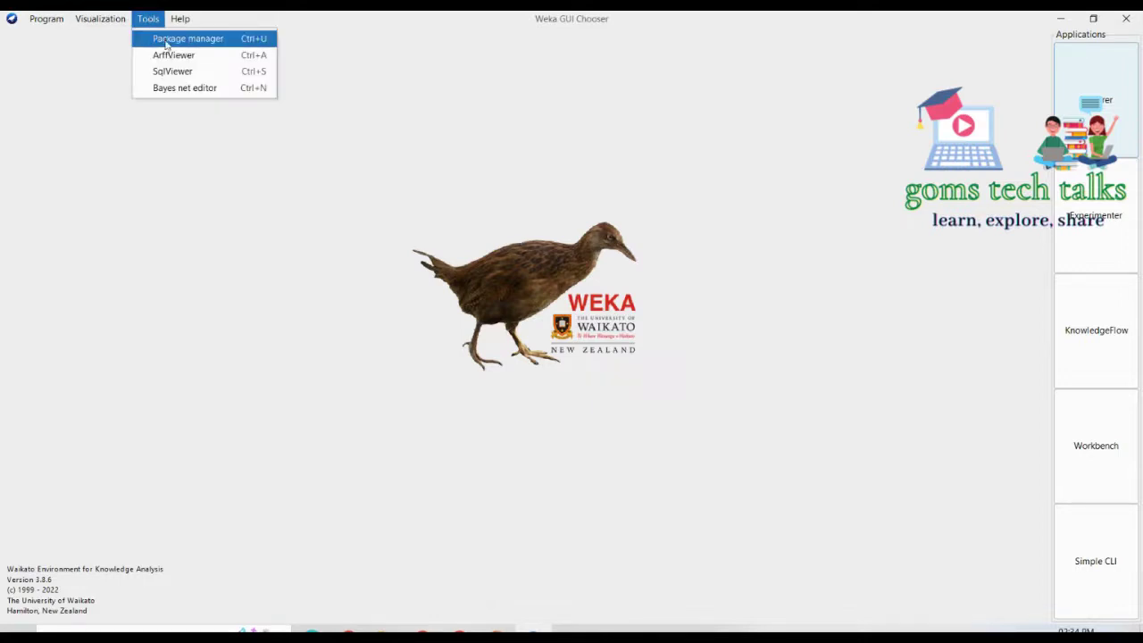
click(165, 41)
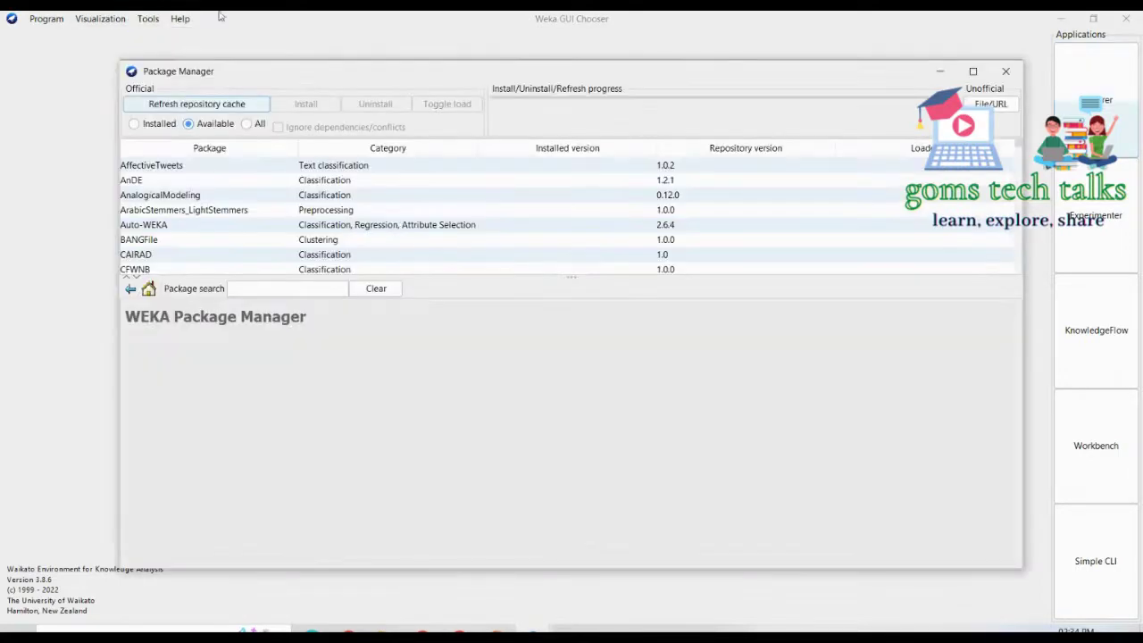
click(1005, 70)
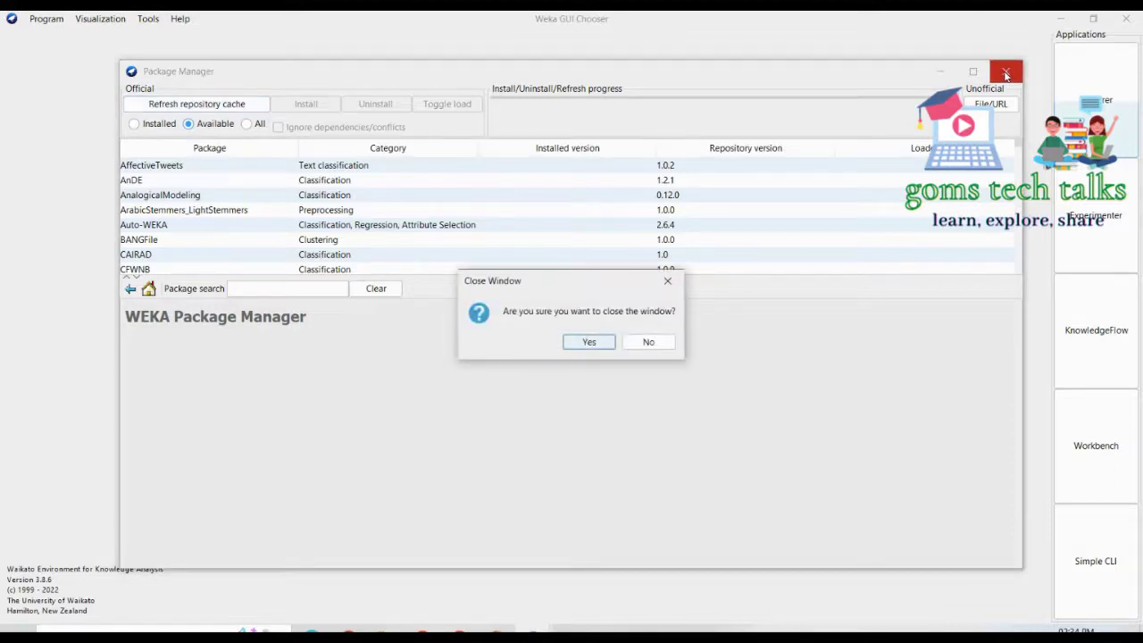
click(587, 343)
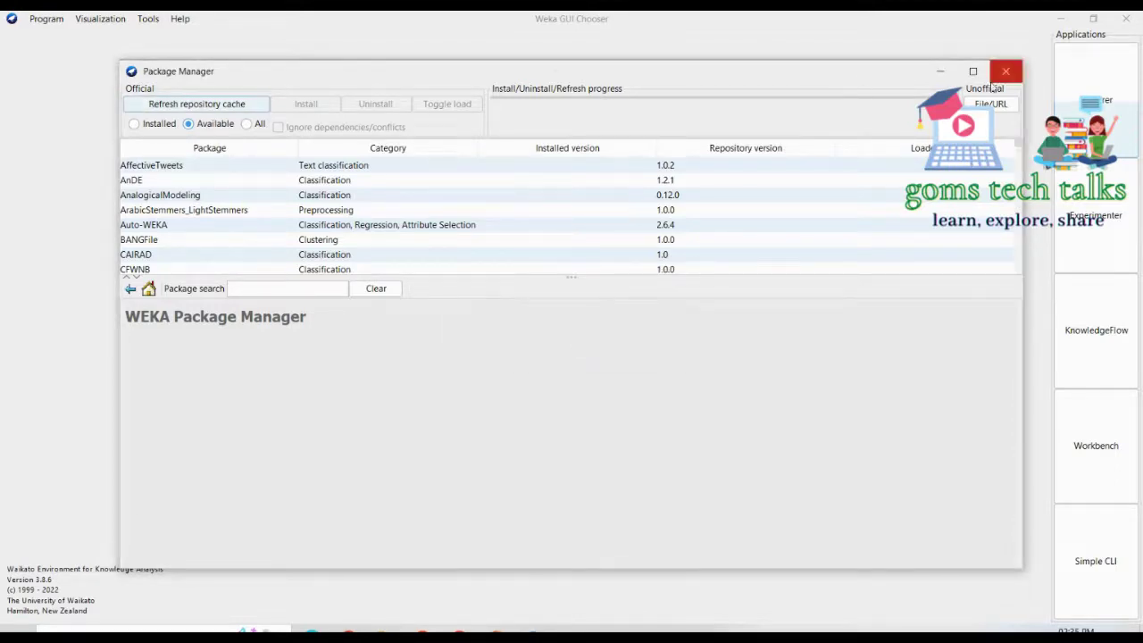
click(992, 80)
click(591, 344)
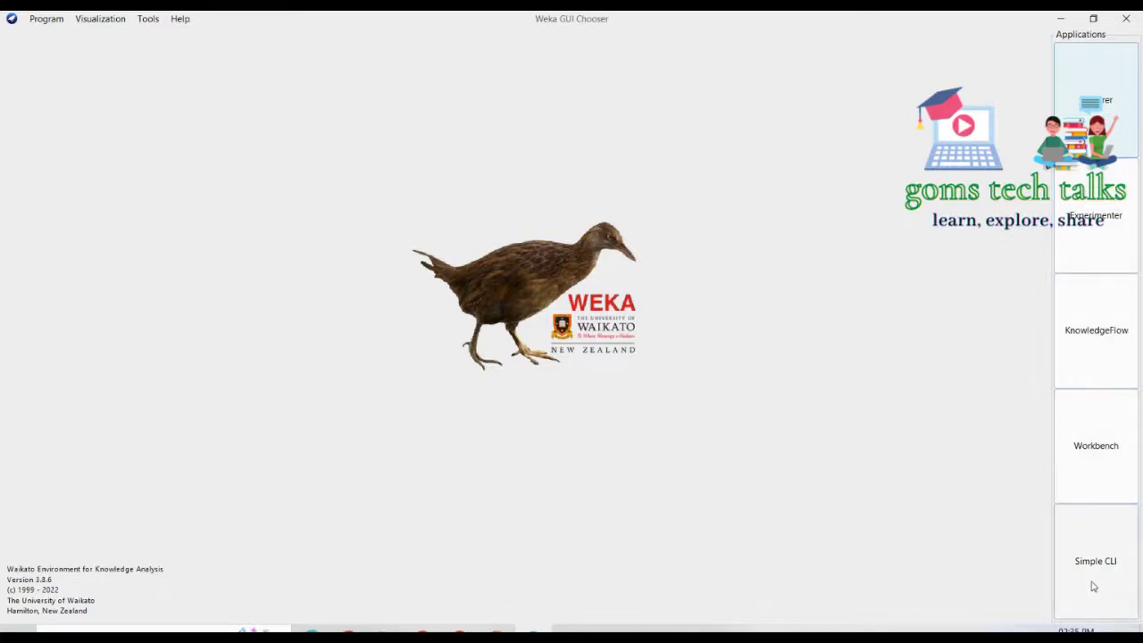
click(44, 19)
mouse_move(110, 20)
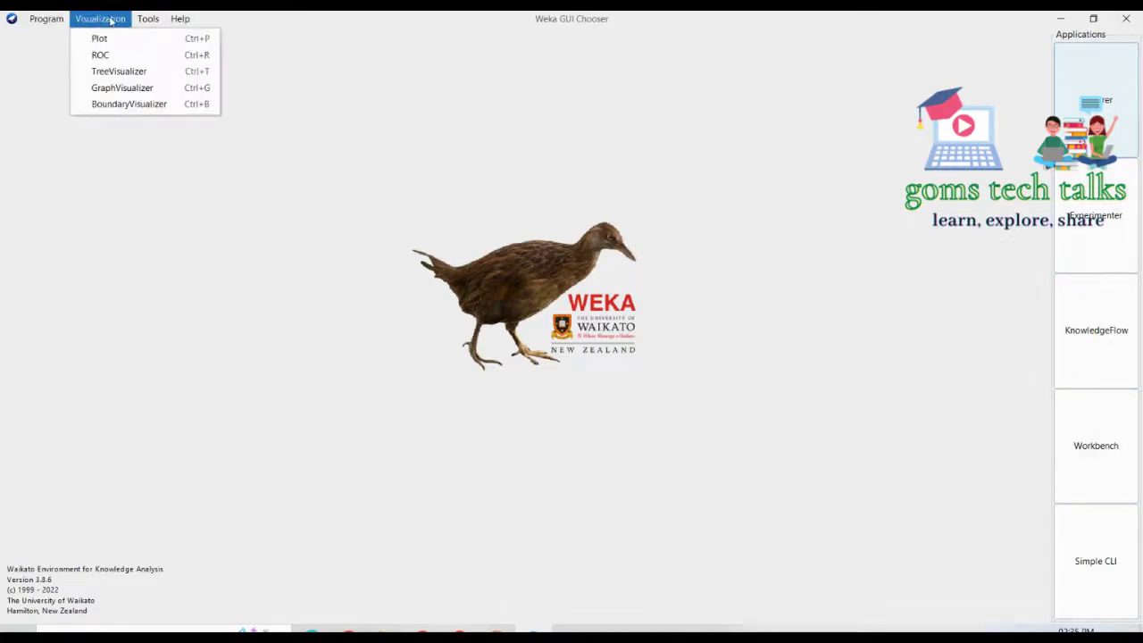
mouse_move(179, 19)
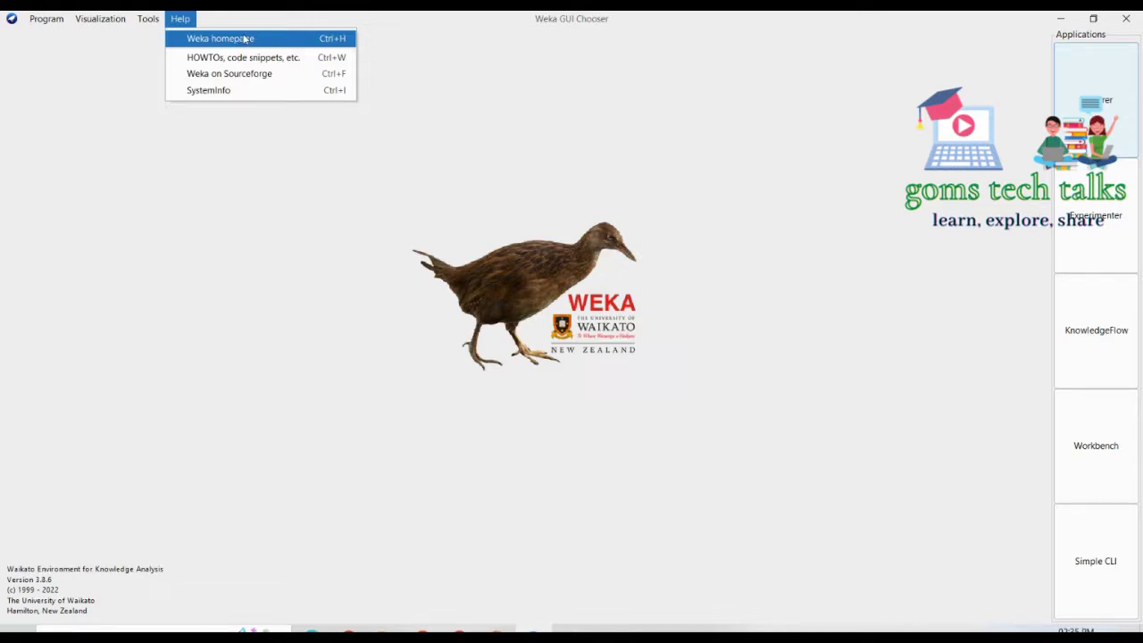
click(389, 249)
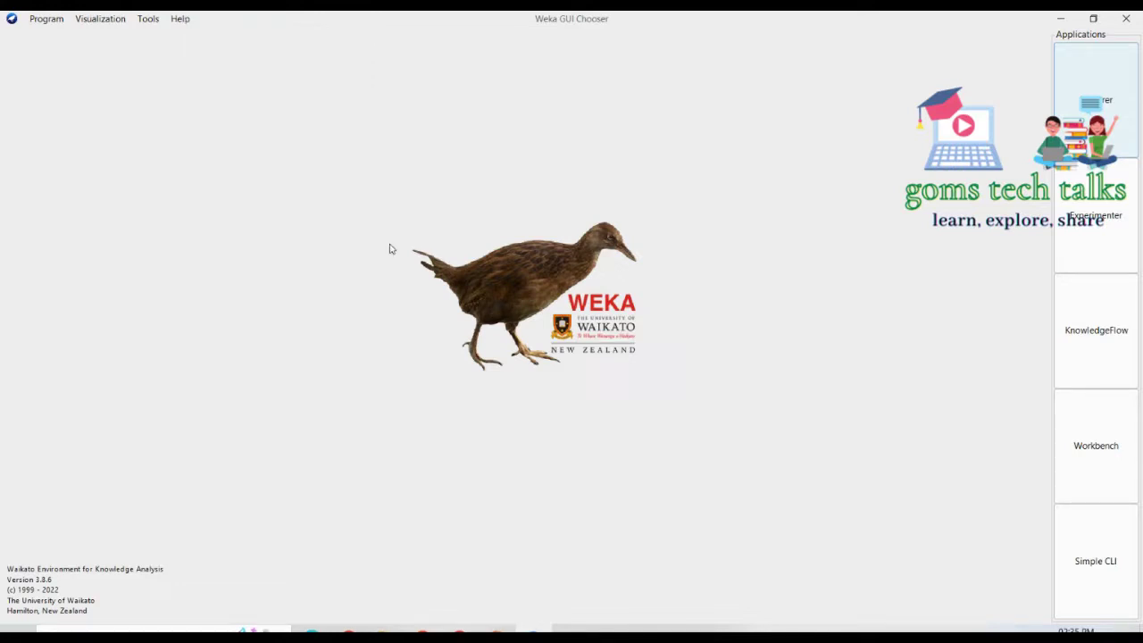